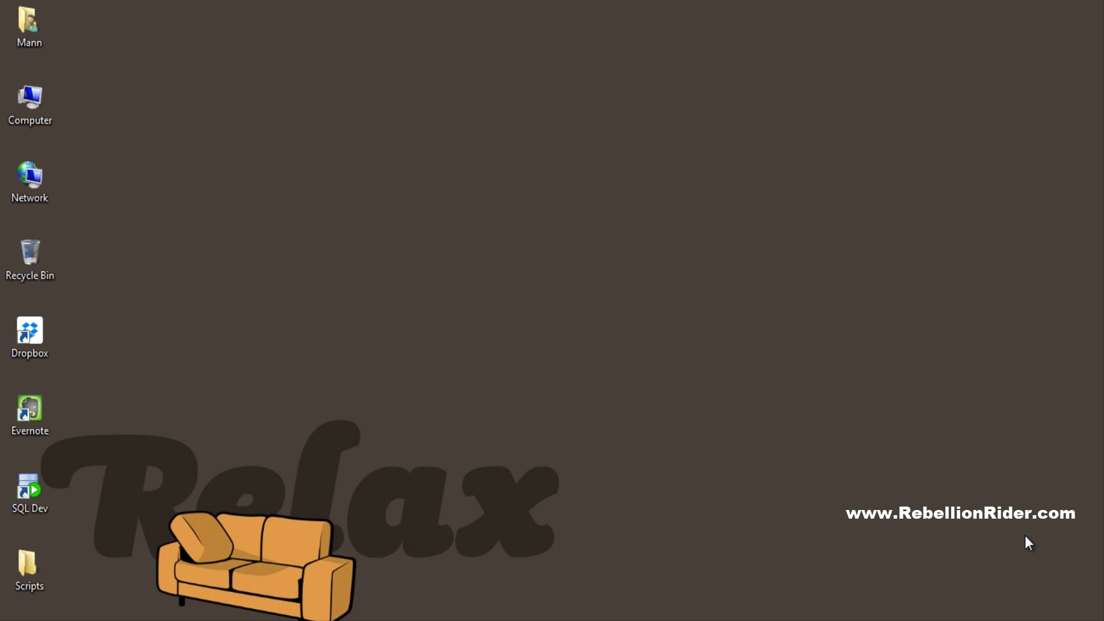
From Computer's Advanced system settings, open Environment Variables and select the system Path variable
{"action": "right_click", "coordinate": [43, 98]}
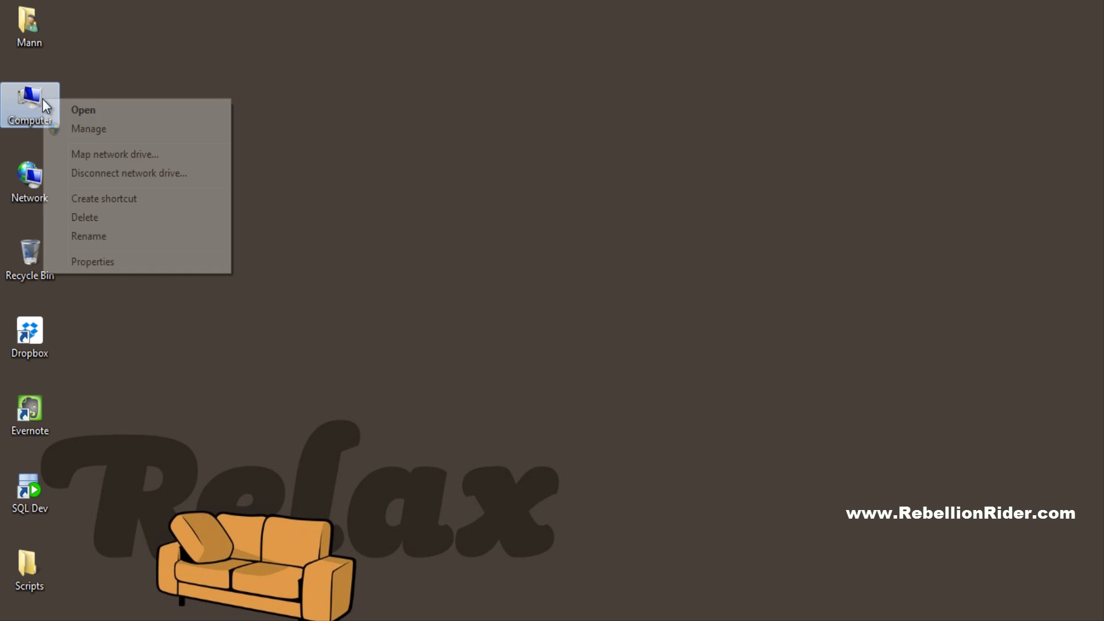
{"action": "left_click", "coordinate": [167, 266]}
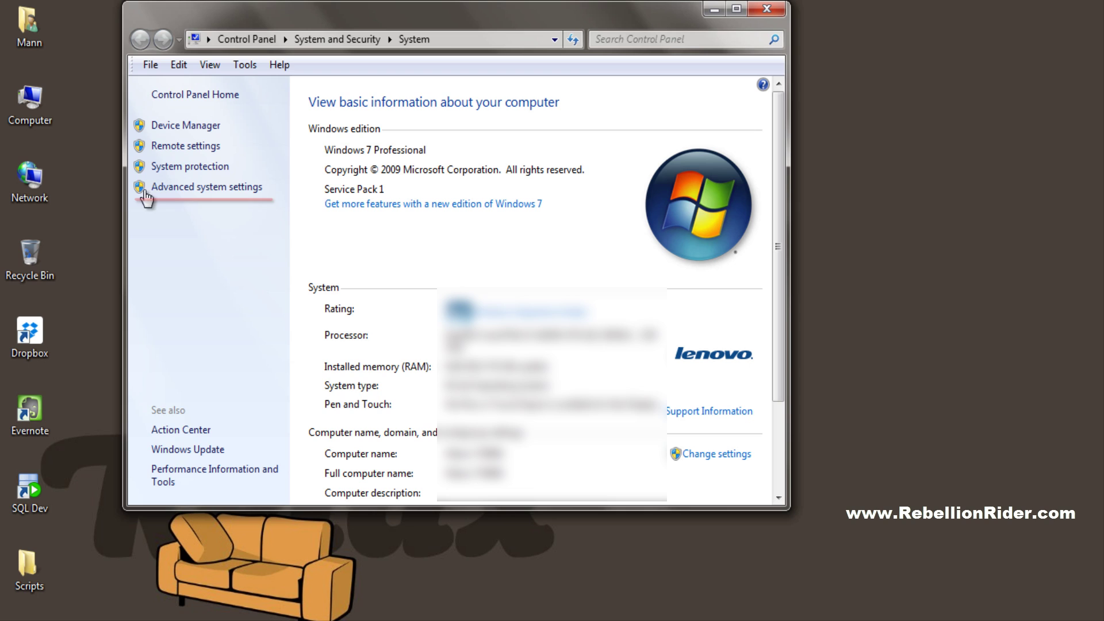
{"action": "left_click", "coordinate": [150, 186]}
{"action": "left_click_drag", "start_coordinate": [265, 85], "coordinate": [514, 75]}
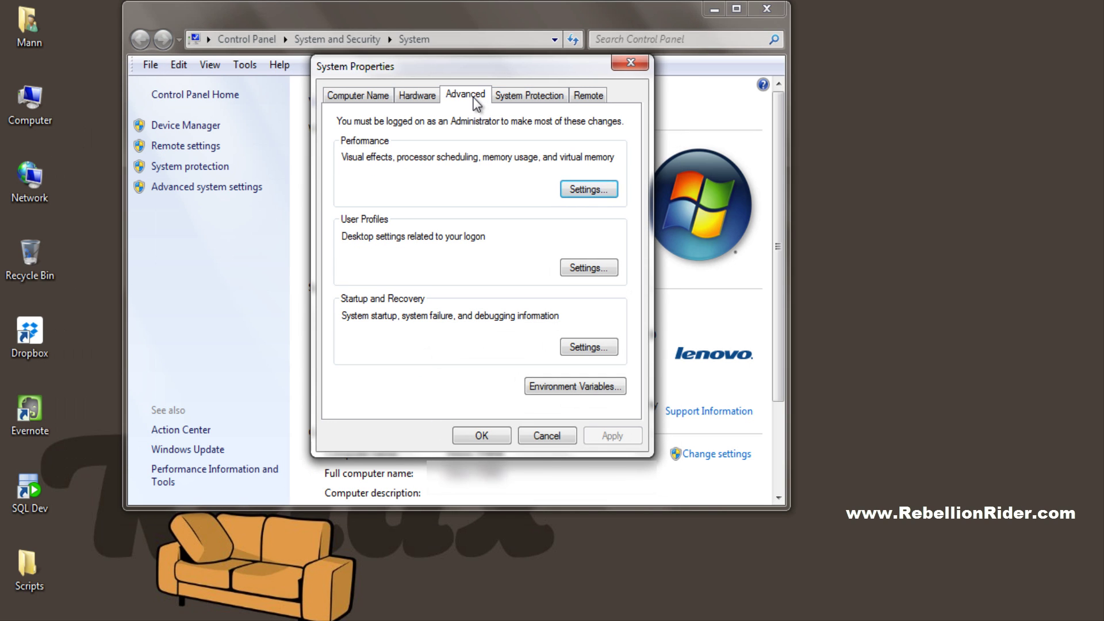
{"action": "left_click", "coordinate": [593, 391]}
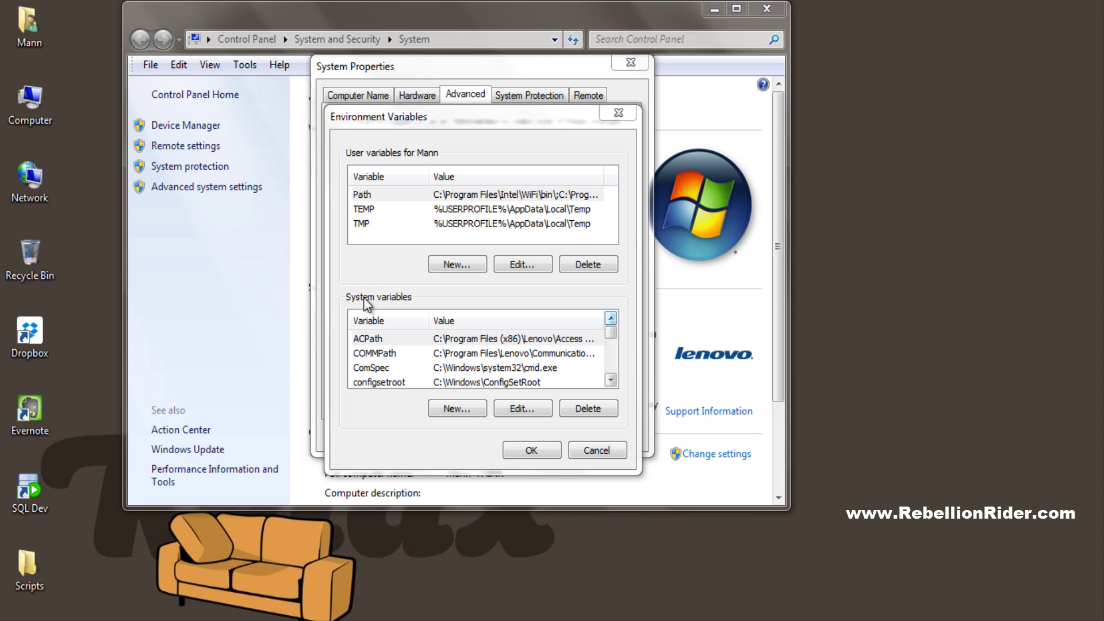
{"action": "left_click", "coordinate": [611, 381]}
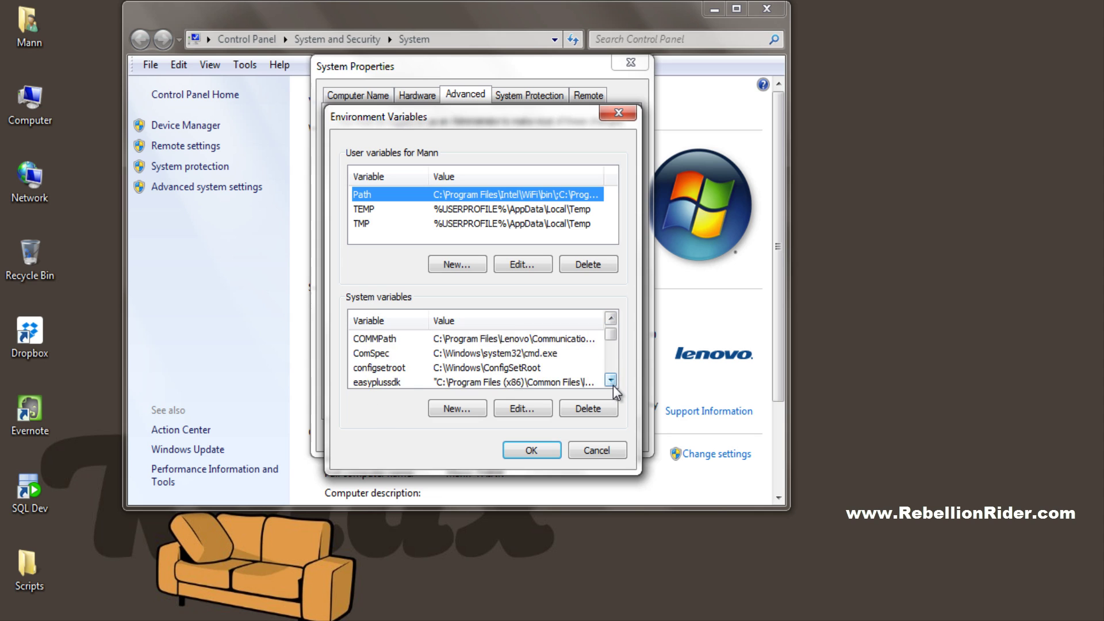
{"action": "left_click", "coordinate": [467, 371]}
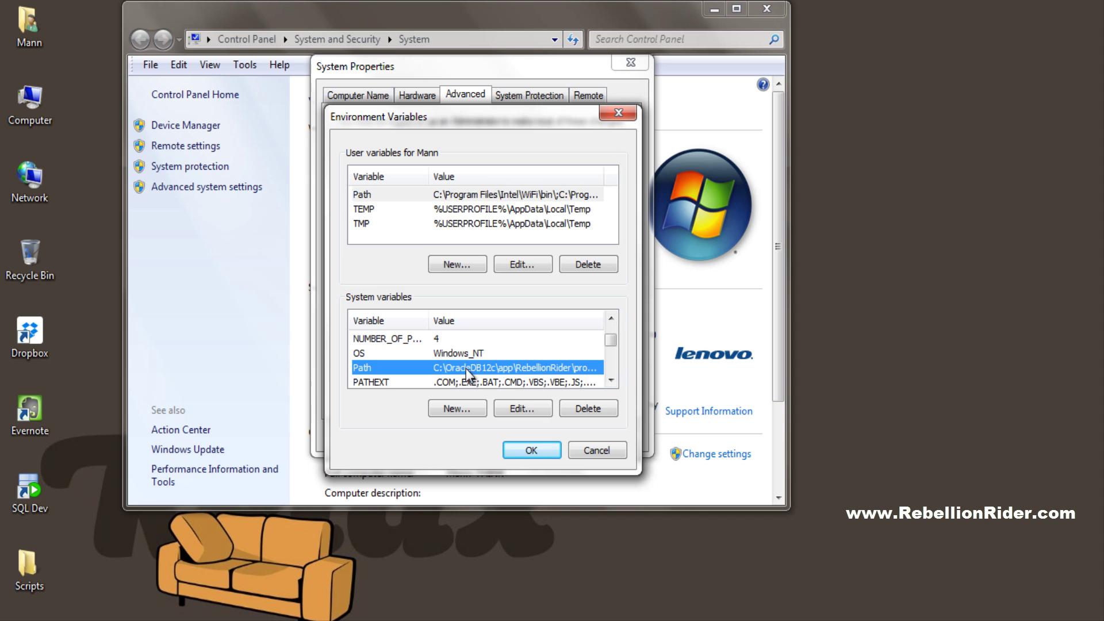
Delete the leading C:\OracleDB12c\...\dbhome_1\bin; entry from the system Path value and confirm
{"action": "double_click", "coordinate": [467, 371]}
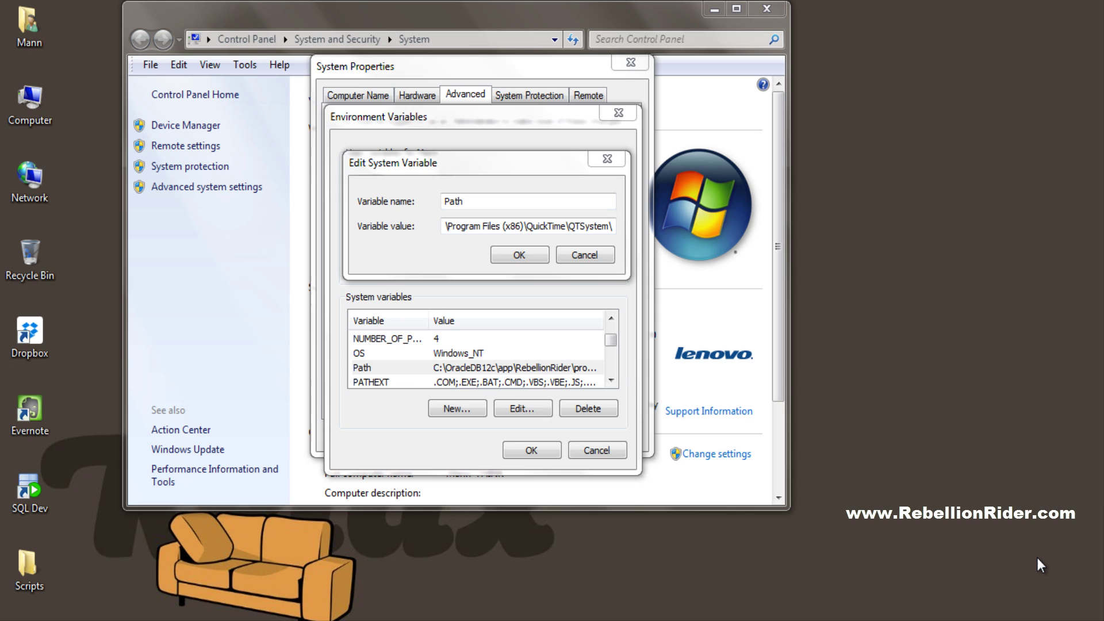
{"action": "left_click", "coordinate": [576, 230]}
{"action": "key", "text": "Home"}
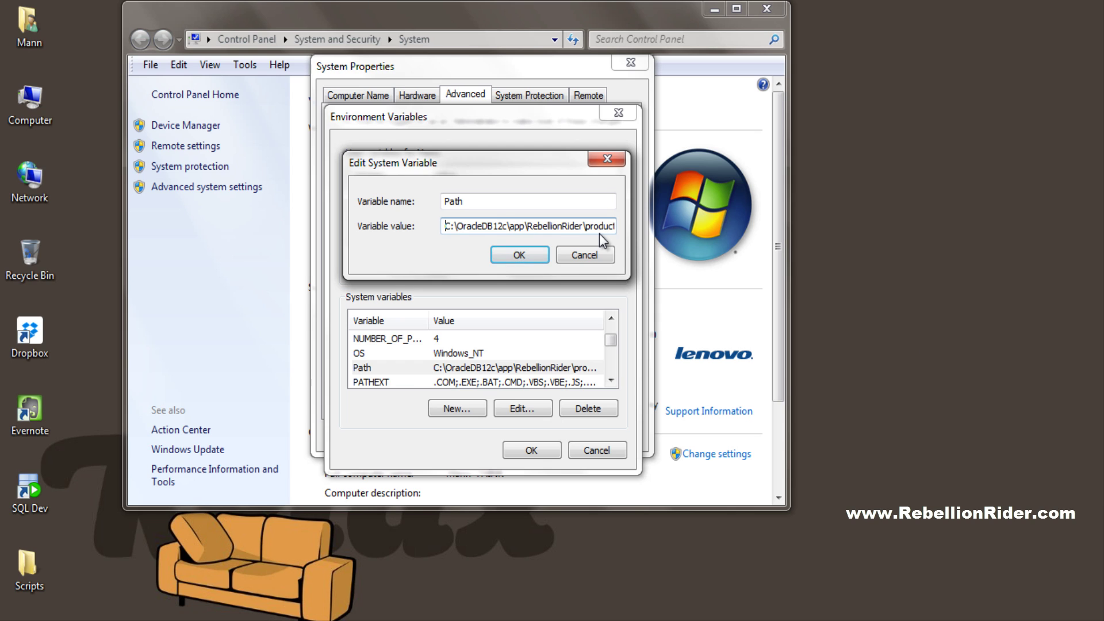
{"action": "key", "text": "shift+Right"}
{"action": "key", "text": "shift+Right"}
{"action": "key", "text": "shift+Right"}
{"action": "key", "text": "shift+Right"}
{"action": "key", "text": "shift+Right"}
{"action": "key", "text": "shift+Right"}
{"action": "key", "text": "shift+Right"}
{"action": "key", "text": "shift+Right"}
{"action": "key", "text": "shift+Right"}
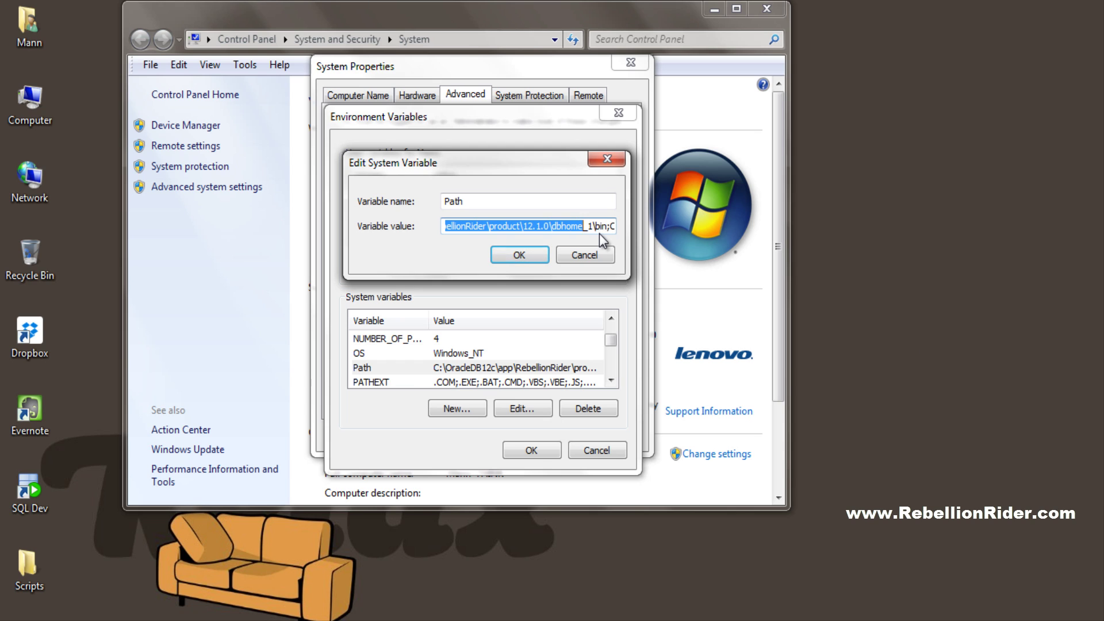
{"action": "key", "text": "shift+Right"}
{"action": "key", "text": "shift+Right"}
{"action": "key", "text": "shift+Right"}
{"action": "key", "text": "shift+Right"}
{"action": "key", "text": "shift+Right"}
{"action": "key", "text": "Delete"}
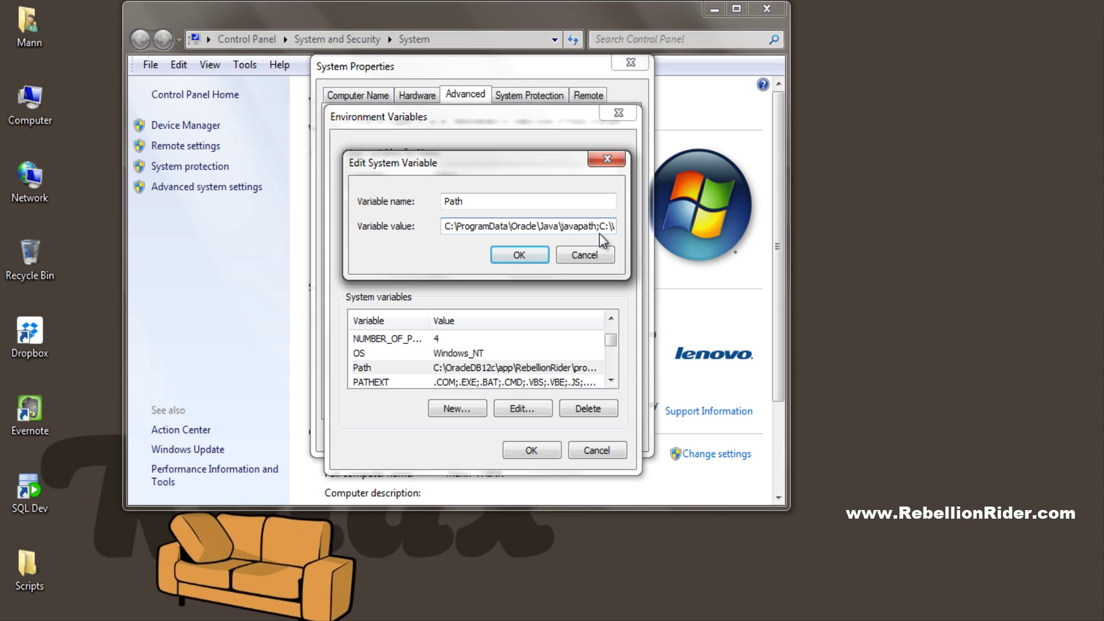
{"action": "left_click", "coordinate": [538, 248]}
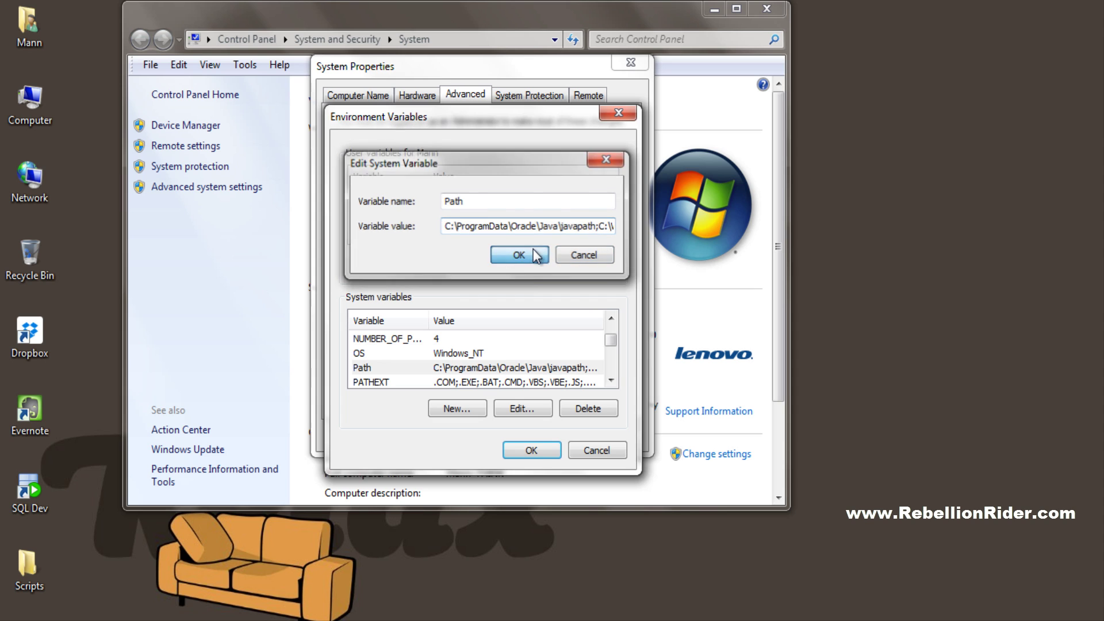
Apply the Environment Variables changes and close the System window
{"action": "left_click", "coordinate": [533, 455]}
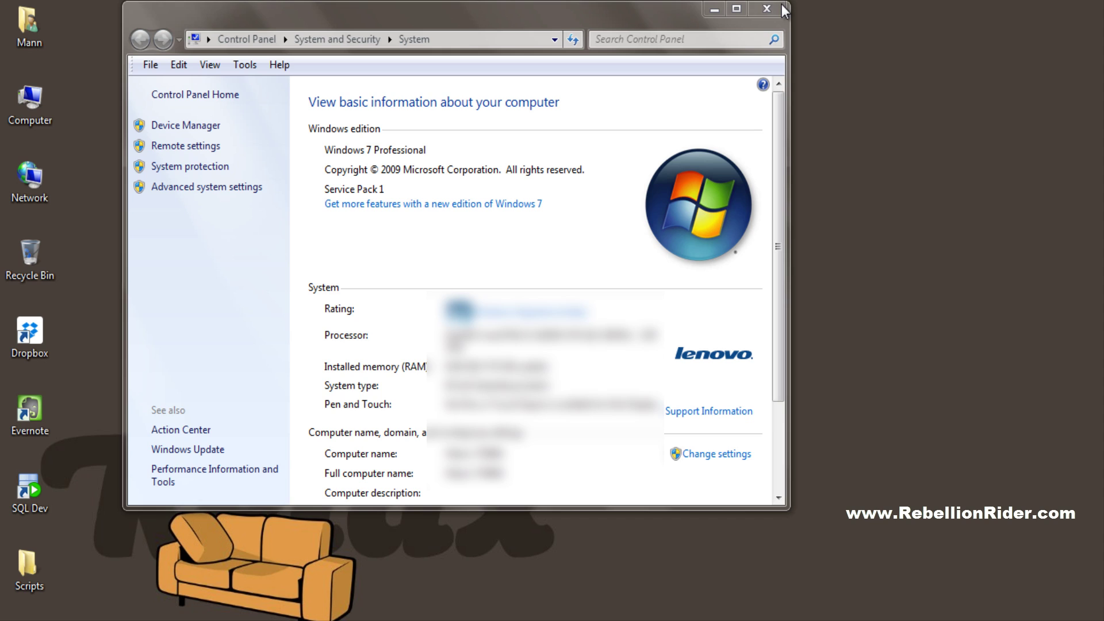
{"action": "left_click", "coordinate": [767, 8]}
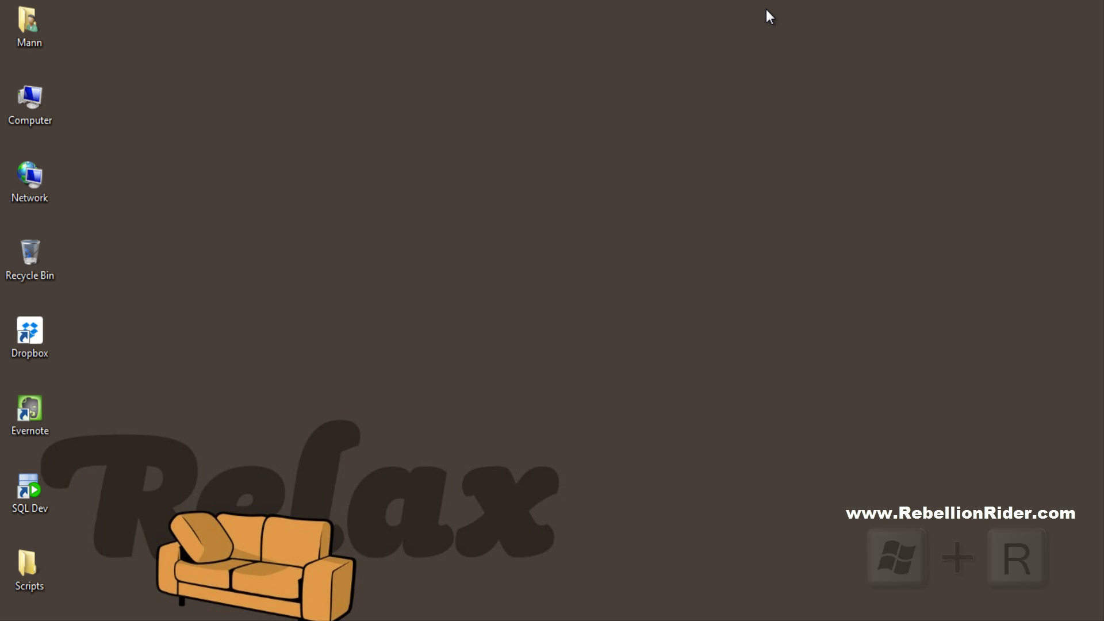
Launch regedit from the Win+R Run box
{"action": "key", "text": "super+r"}
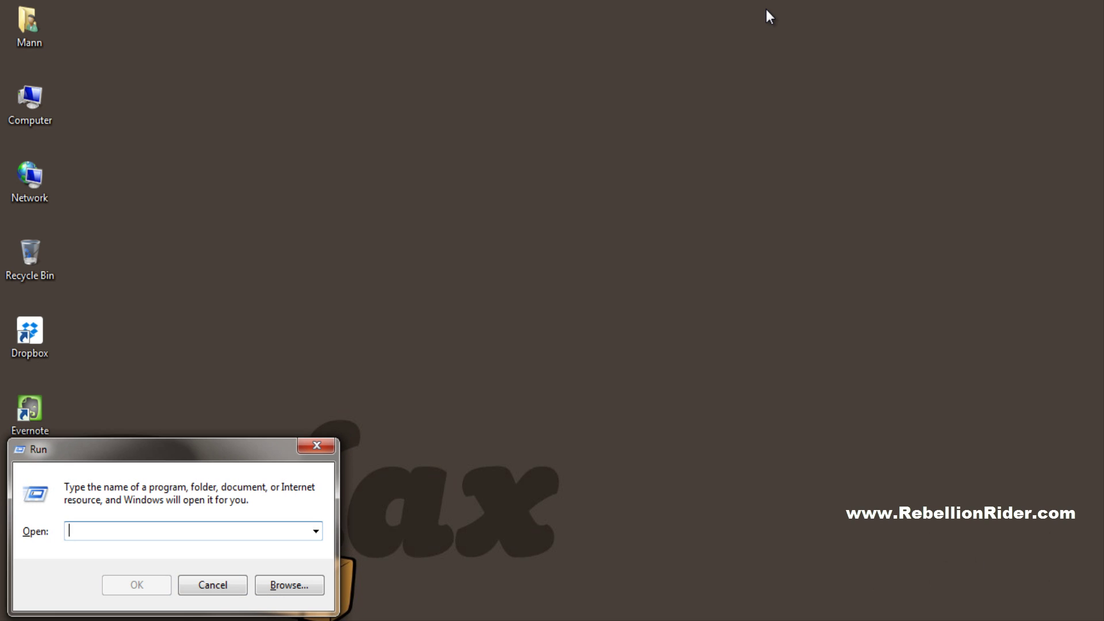
{"action": "type", "text": "r"}
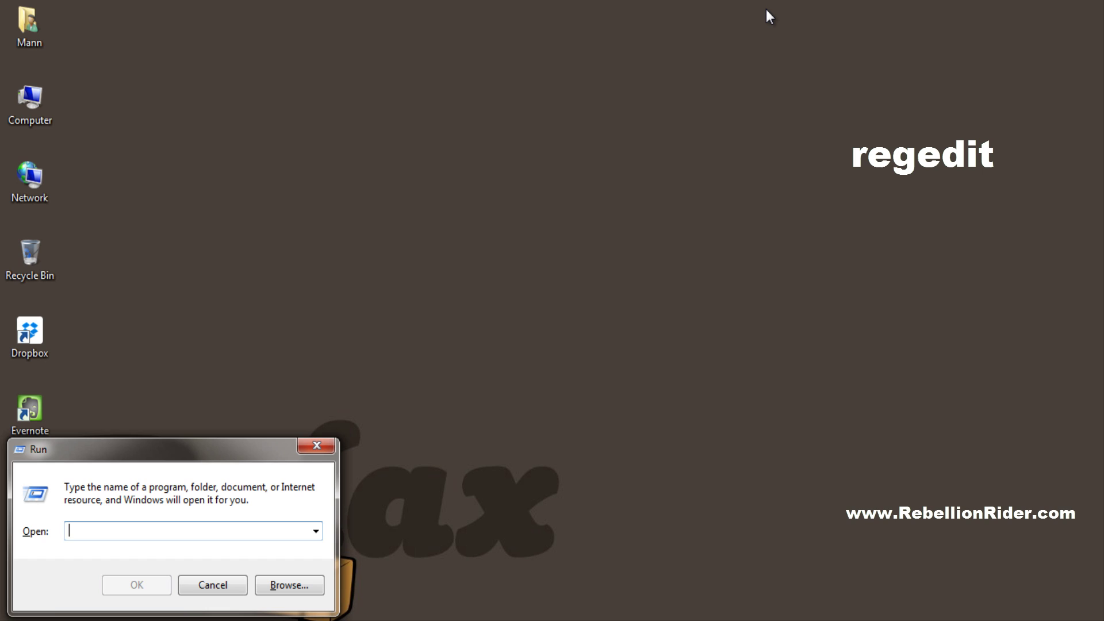
{"action": "type", "text": "egedit"}
{"action": "key", "text": "Return"}
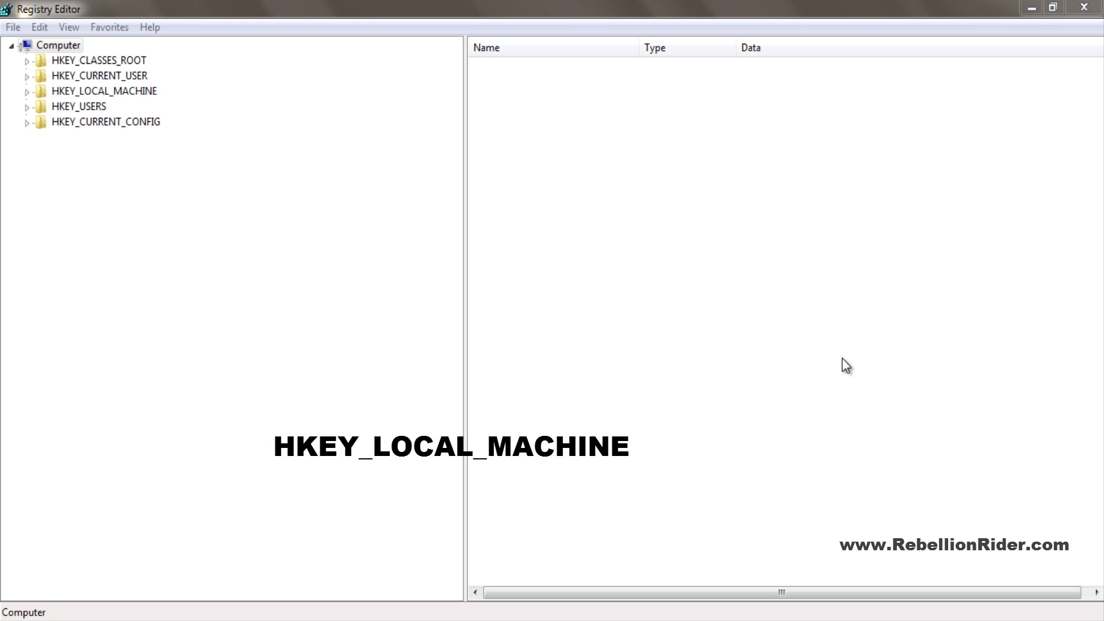
Delete the HKEY_LOCAL_MACHINE\SOFTWARE\ORACLE registry key
{"action": "left_click", "coordinate": [29, 92]}
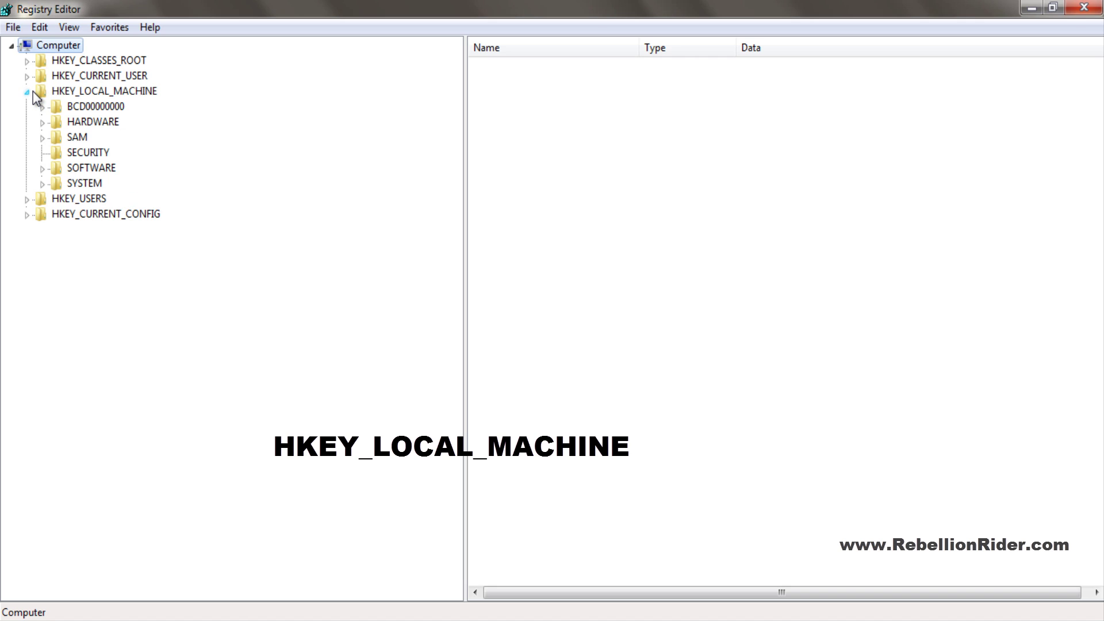
{"action": "left_click", "coordinate": [42, 168]}
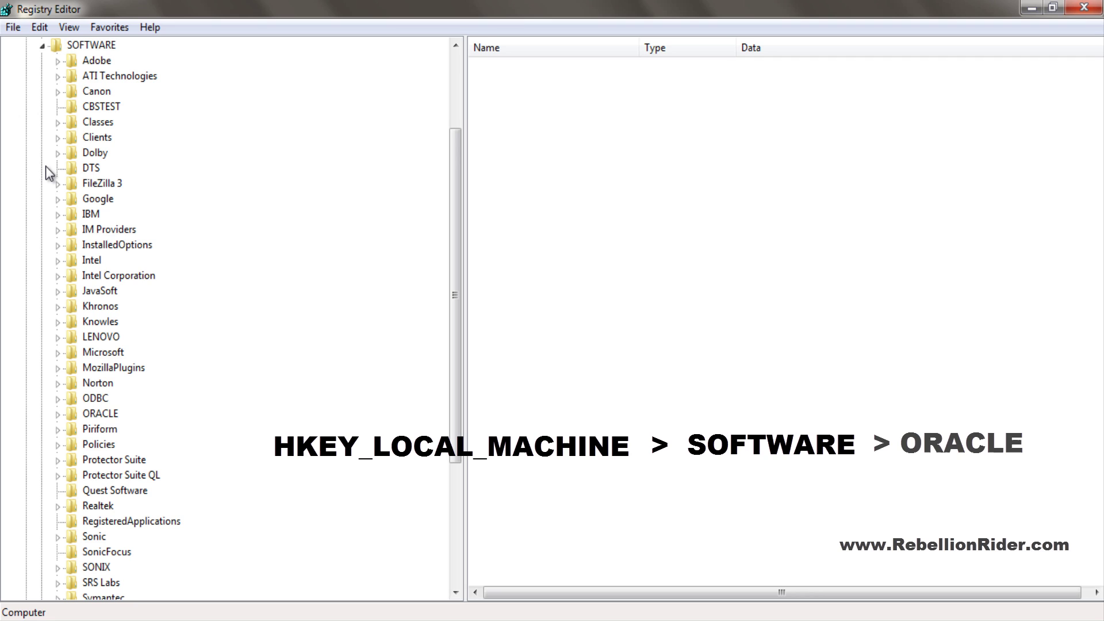
{"action": "left_click_drag", "start_coordinate": [455, 195], "coordinate": [454, 249]}
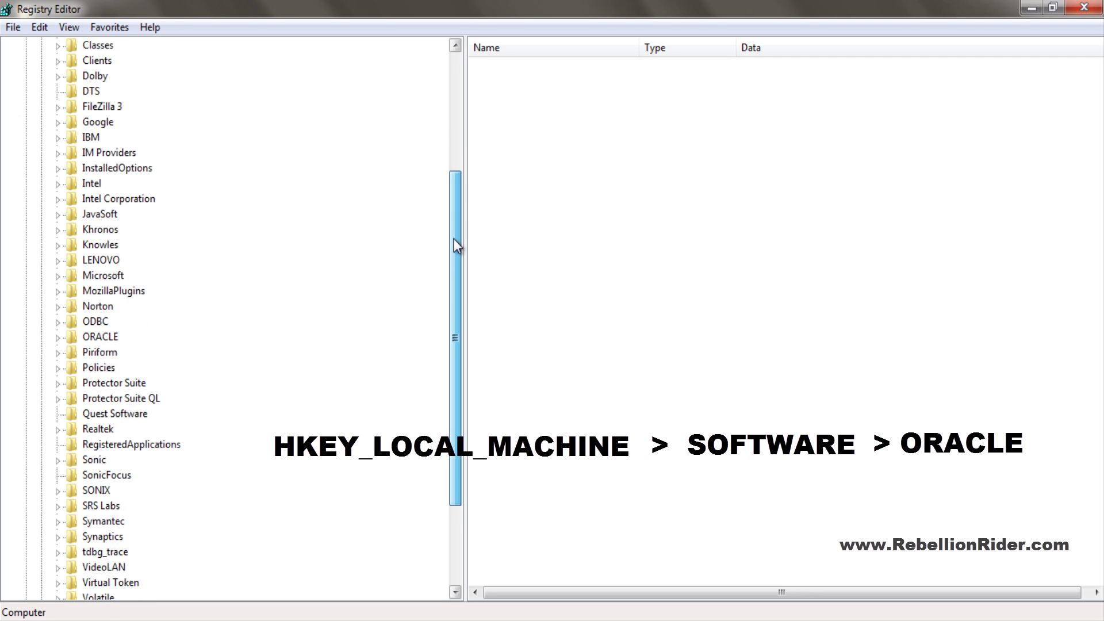
{"action": "left_click", "coordinate": [108, 324]}
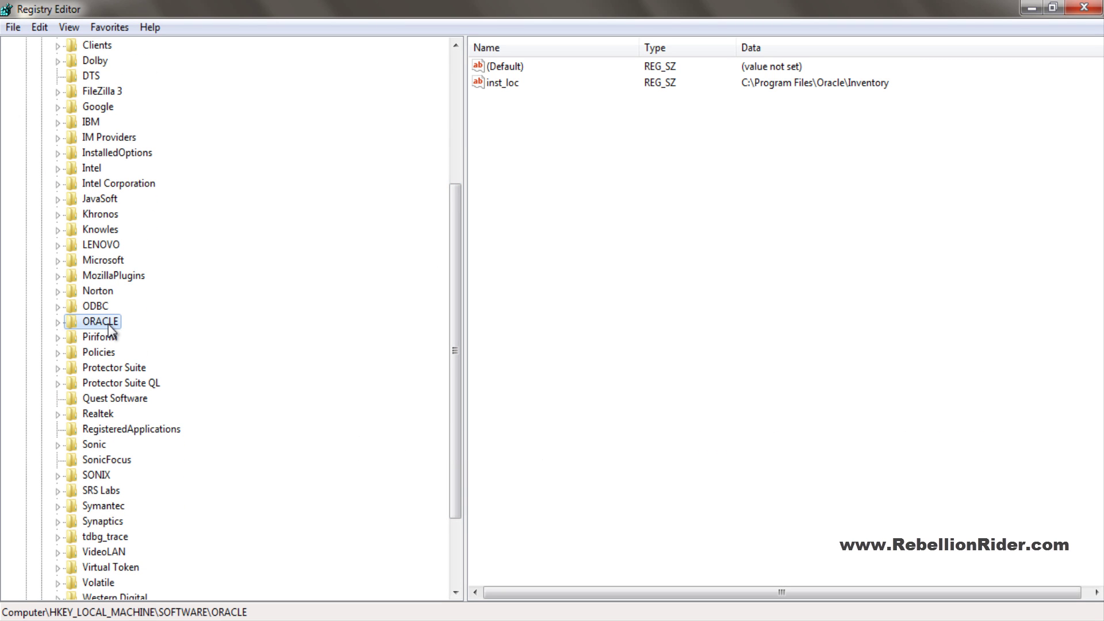
{"action": "right_click", "coordinate": [109, 328]}
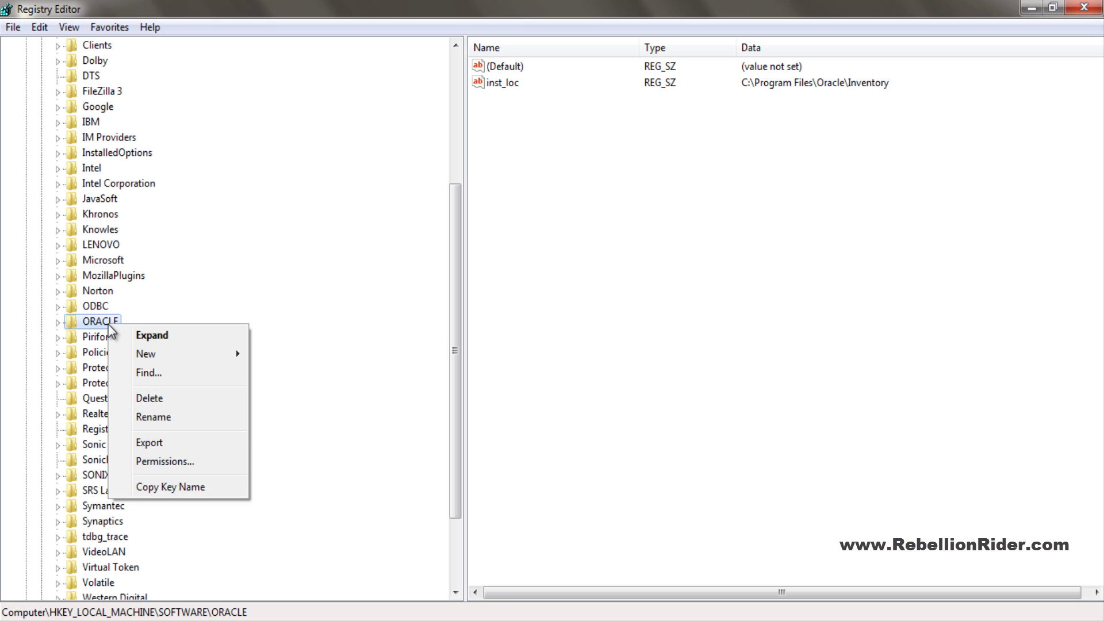
{"action": "left_click", "coordinate": [149, 398]}
{"action": "left_click", "coordinate": [632, 315]}
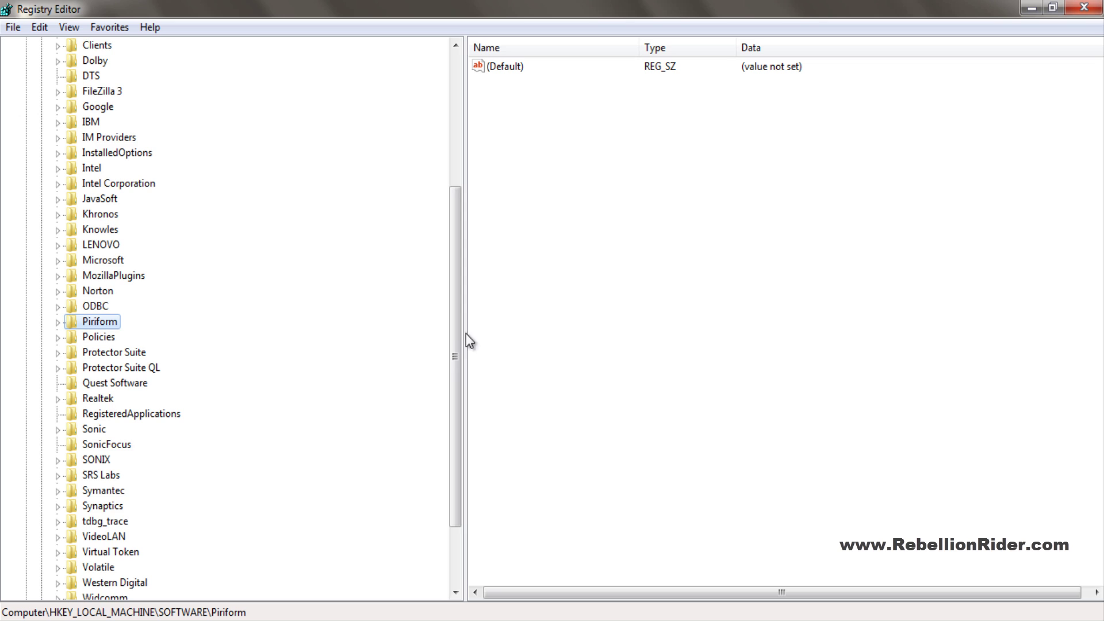
{"action": "left_click_drag", "start_coordinate": [458, 322], "coordinate": [458, 218]}
Navigate to HKLM\SYSTEM\CurrentControlSet\services and jump to the keys starting with O
{"action": "left_click", "coordinate": [44, 139]}
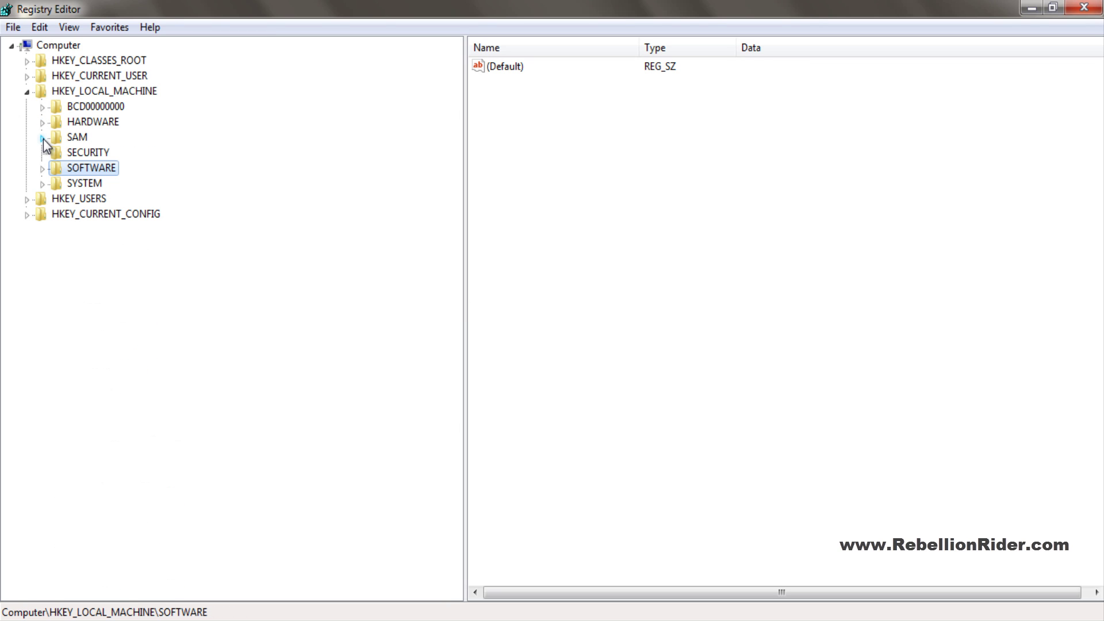
{"action": "left_click", "coordinate": [42, 184]}
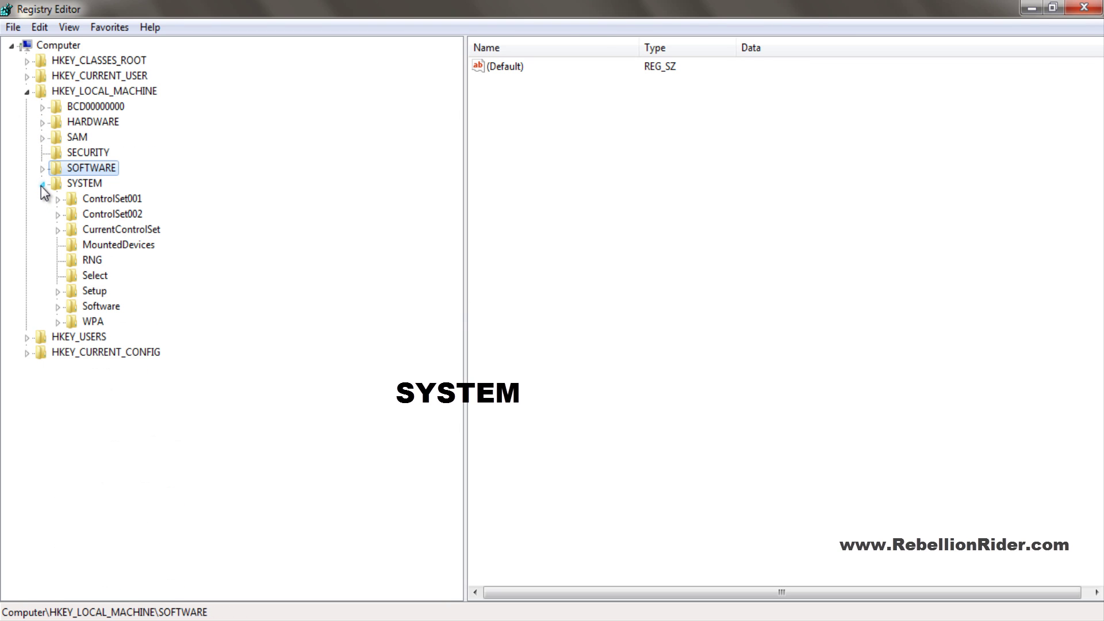
{"action": "left_click", "coordinate": [64, 229]}
{"action": "left_click", "coordinate": [92, 321]}
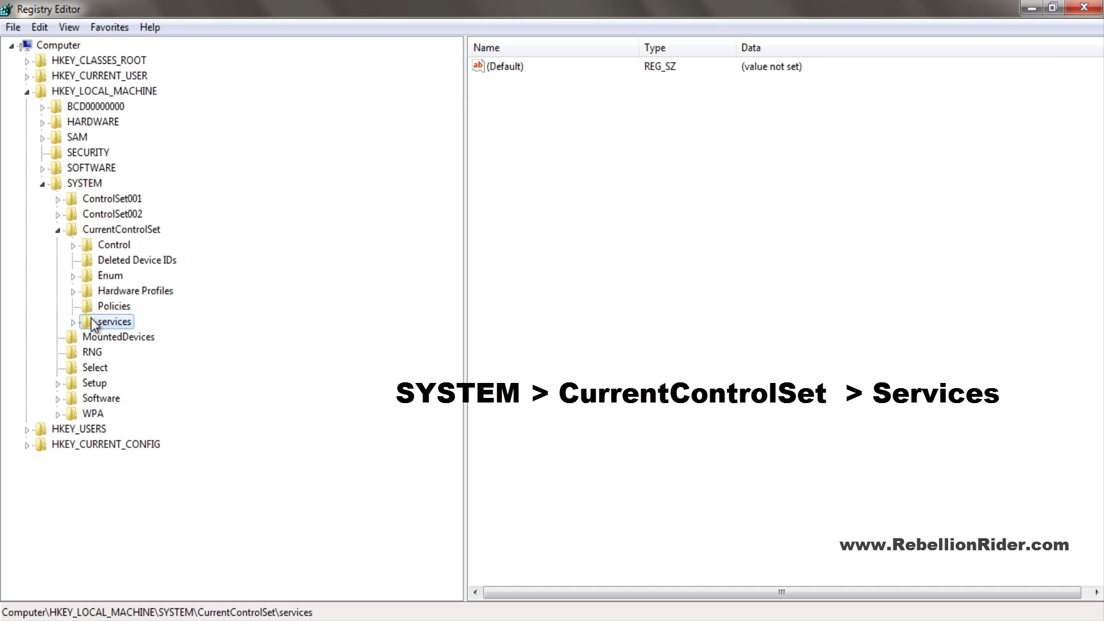
{"action": "double_click", "coordinate": [92, 321]}
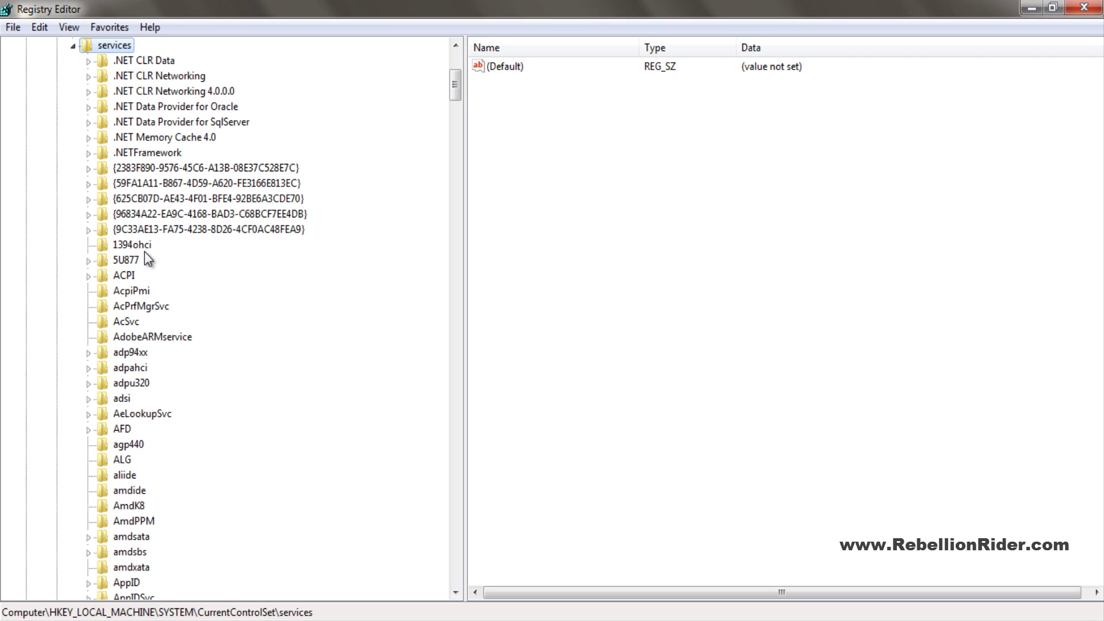
{"action": "key", "text": "o"}
{"action": "scroll", "coordinate": [472, 339], "scroll_direction": "down", "scroll_amount": 2}
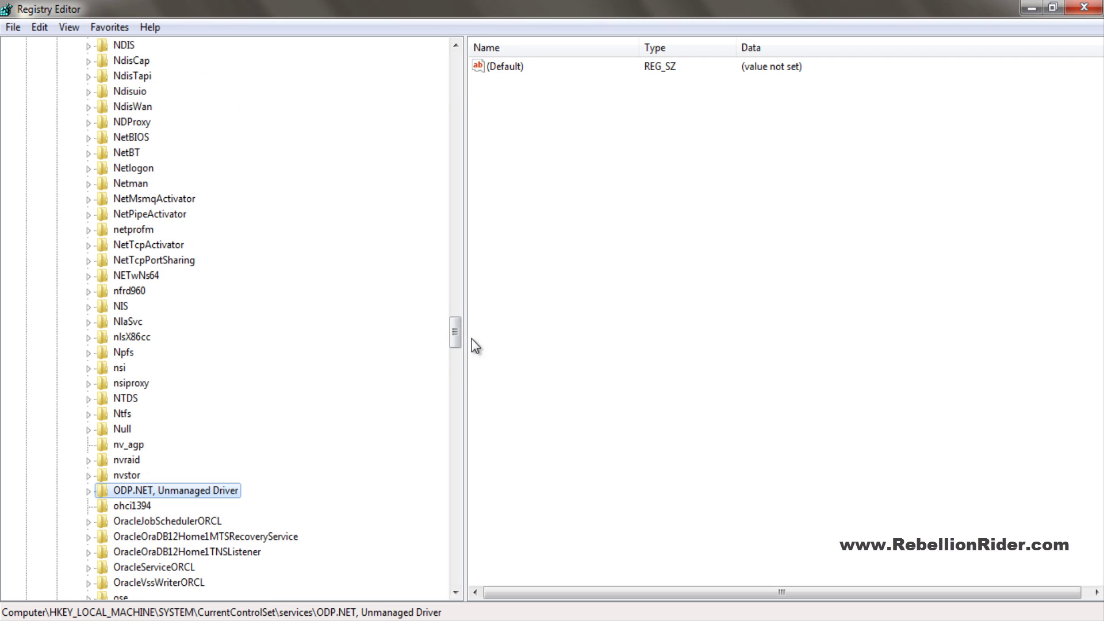
{"action": "scroll", "coordinate": [472, 339], "scroll_direction": "down", "scroll_amount": 7}
Delete the OracleJobSchedulerORCL and Oracle MTS recovery service keys
{"action": "left_click", "coordinate": [156, 183]}
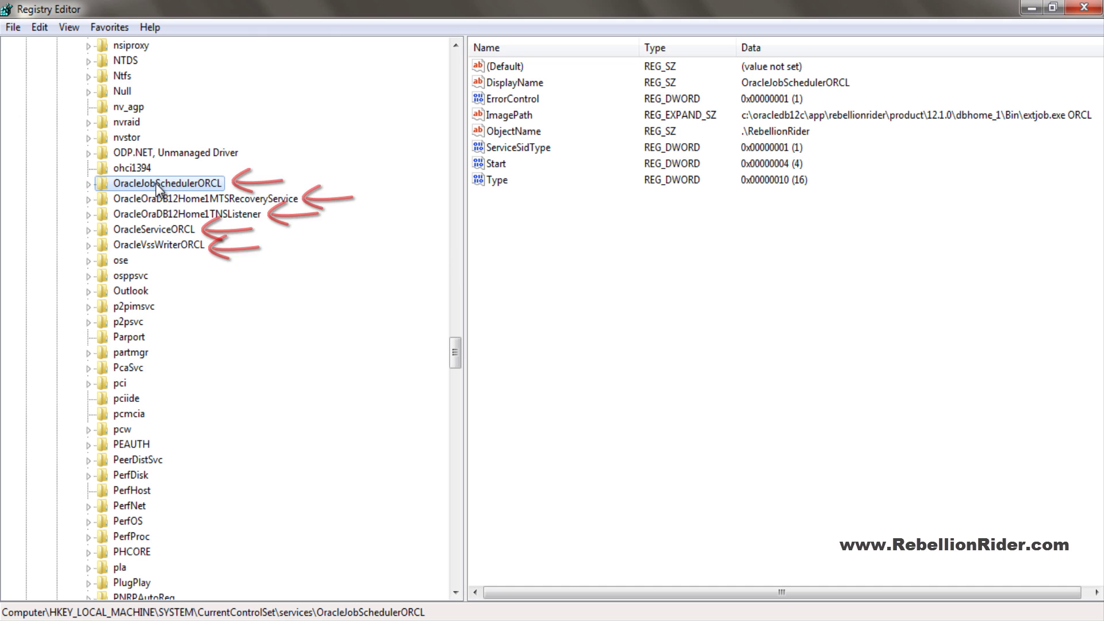
{"action": "right_click", "coordinate": [156, 183]}
{"action": "left_click", "coordinate": [197, 258]}
{"action": "left_click", "coordinate": [626, 314]}
{"action": "right_click", "coordinate": [210, 183]}
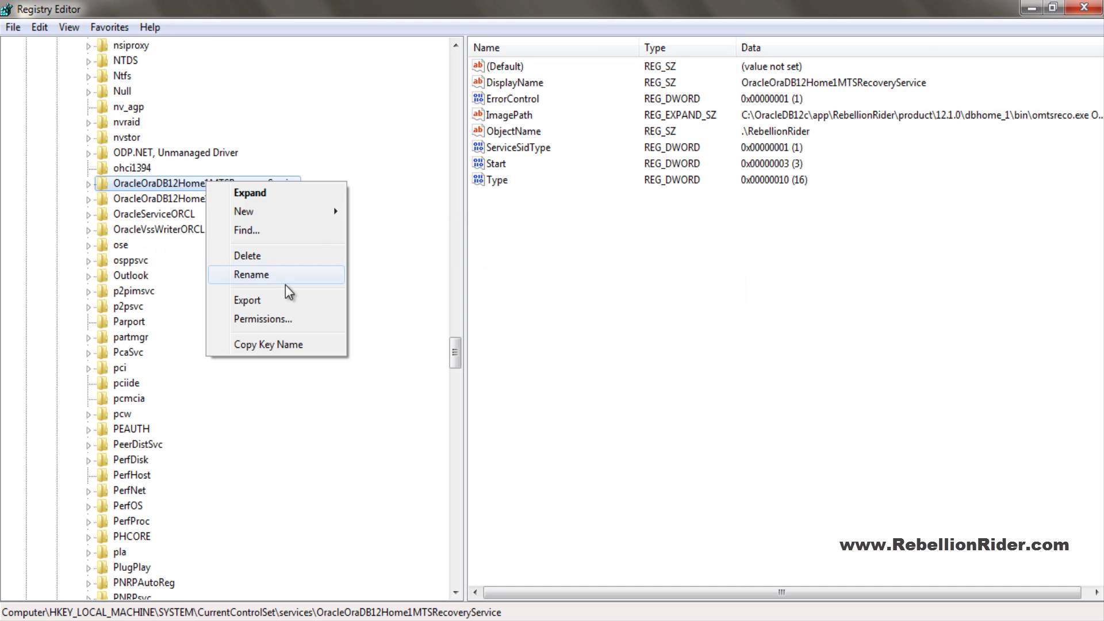
{"action": "left_click", "coordinate": [275, 254]}
{"action": "left_click", "coordinate": [626, 313]}
Delete the OracleServiceORCL and OracleVssWriterORCL service keys
{"action": "right_click", "coordinate": [189, 183]}
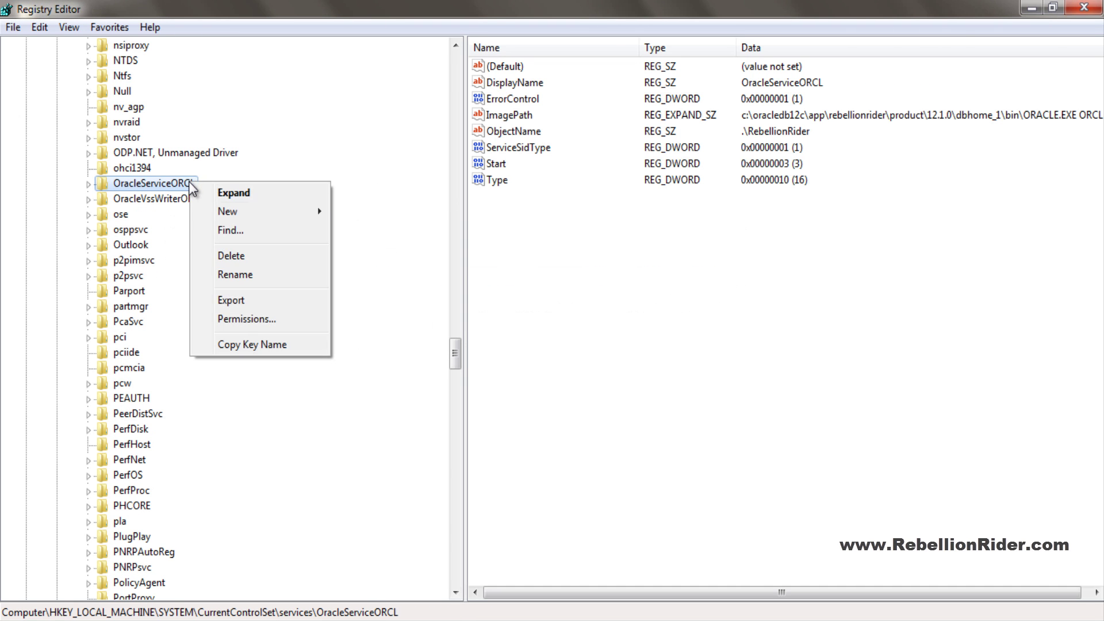
{"action": "left_click", "coordinate": [229, 254]}
{"action": "left_click", "coordinate": [627, 312]}
{"action": "right_click", "coordinate": [191, 184]}
{"action": "left_click", "coordinate": [230, 257]}
{"action": "left_click", "coordinate": [630, 313]}
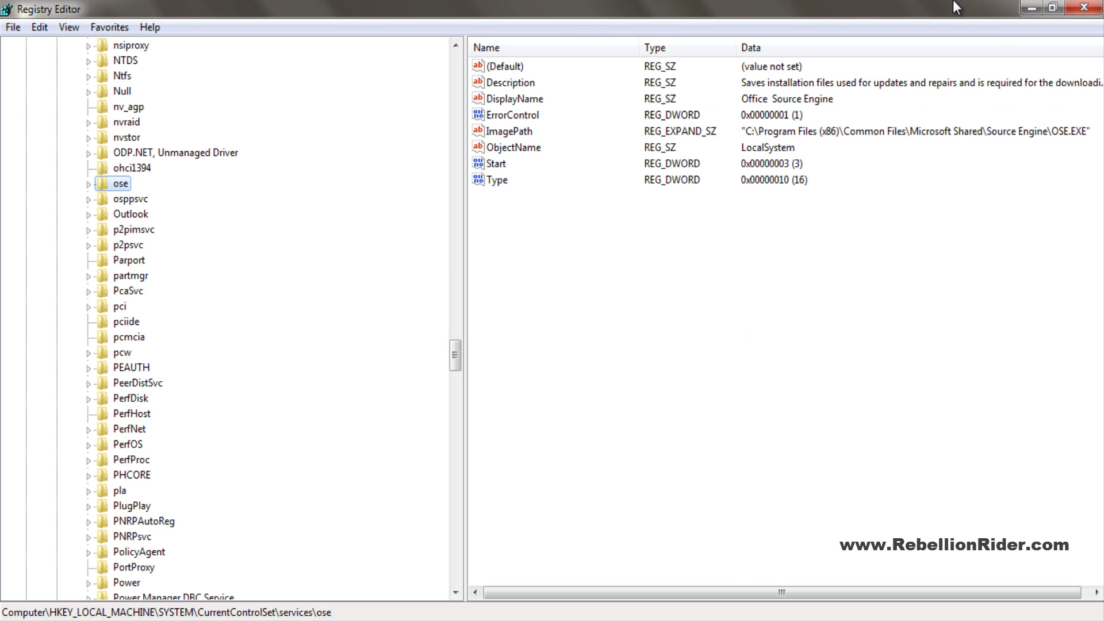
Close Registry Editor
{"action": "left_click", "coordinate": [1084, 7]}
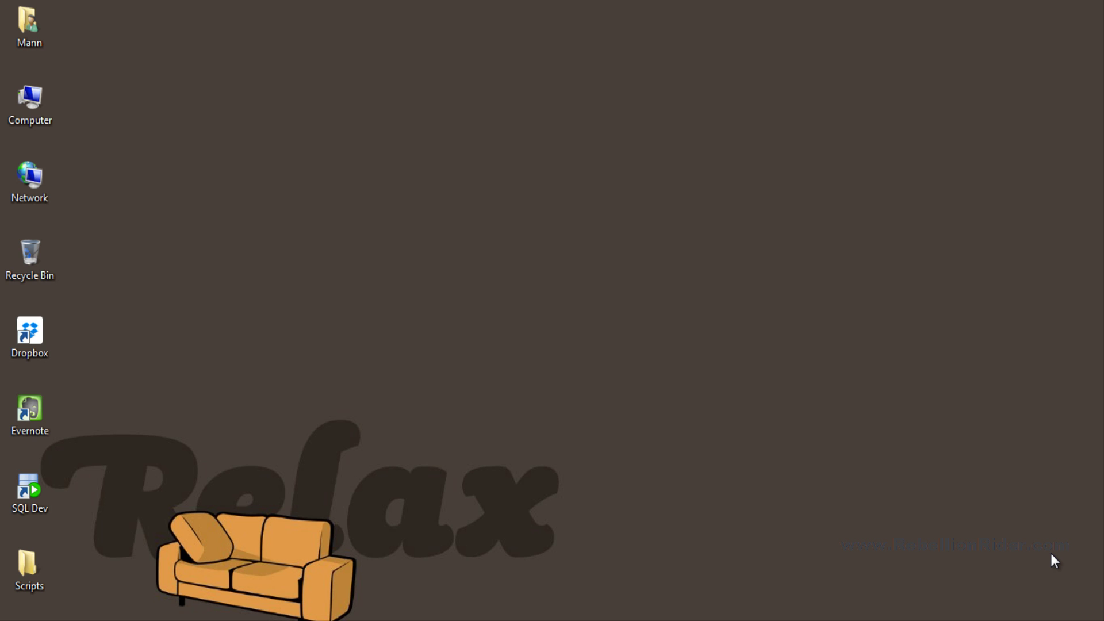
Open drive C: and try recycling OracleDB12c, cancelling after the access-denied error
{"action": "double_click", "coordinate": [30, 101]}
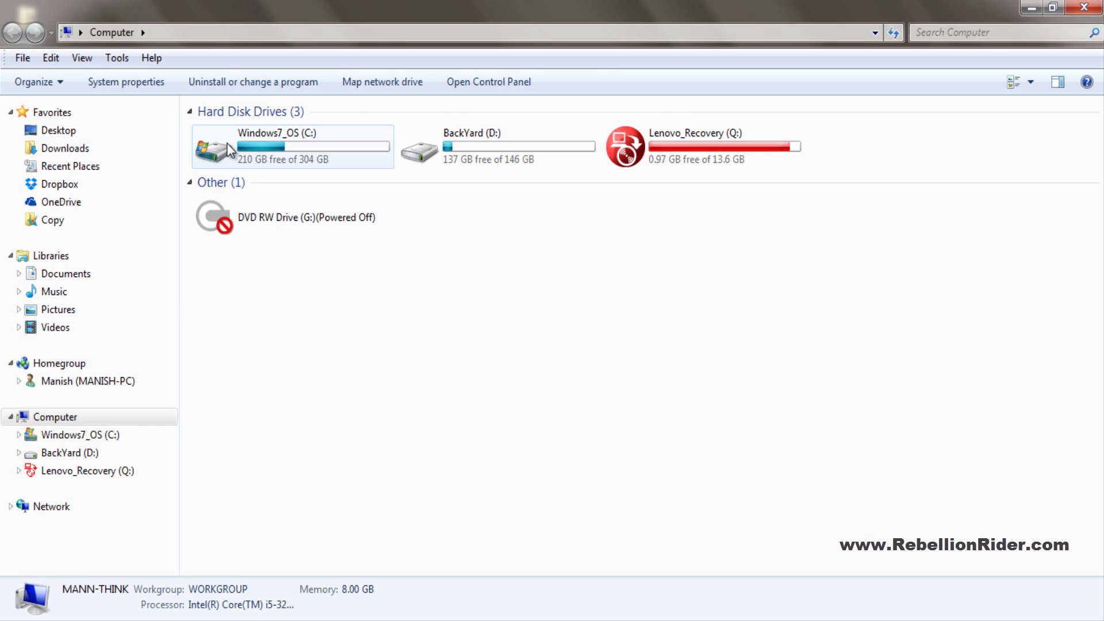
{"action": "double_click", "coordinate": [242, 148]}
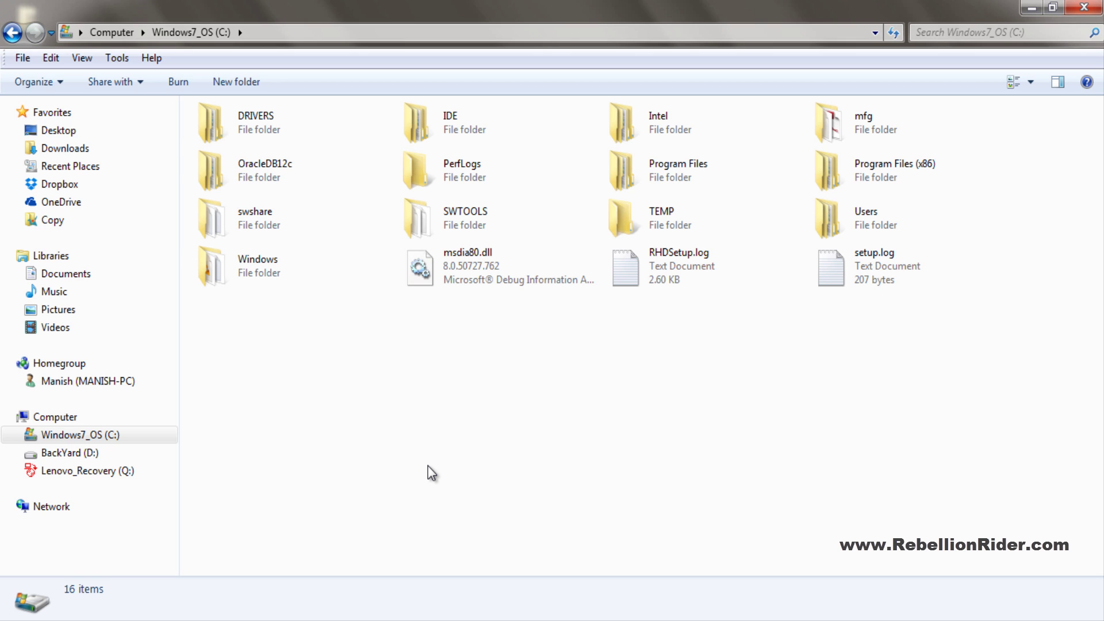
{"action": "left_click", "coordinate": [327, 178]}
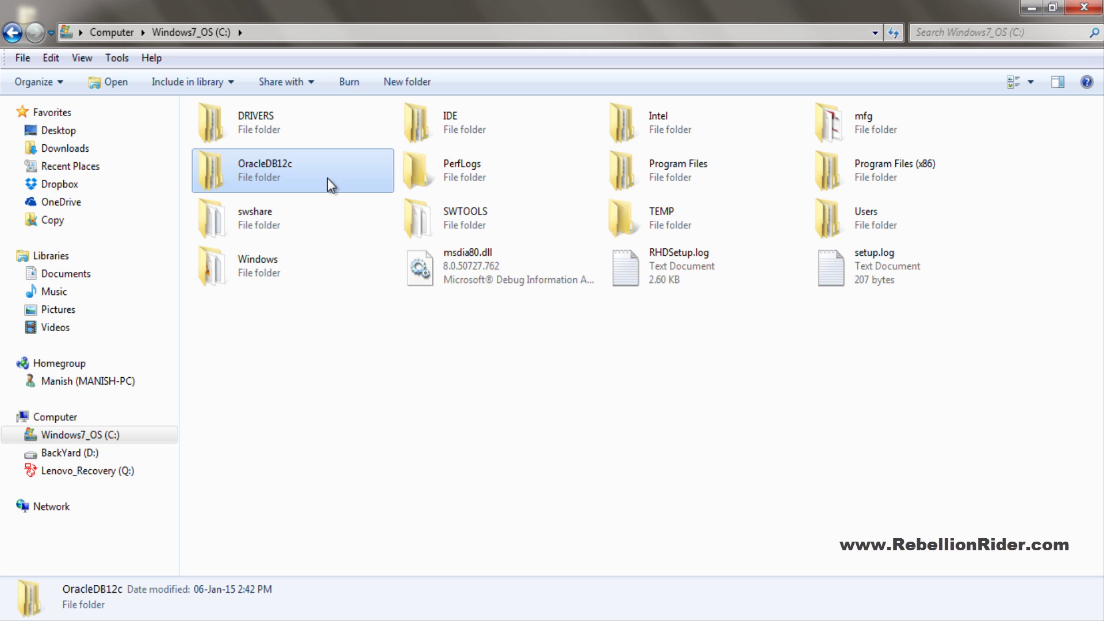
{"action": "right_click", "coordinate": [326, 178]}
{"action": "left_click", "coordinate": [370, 565]}
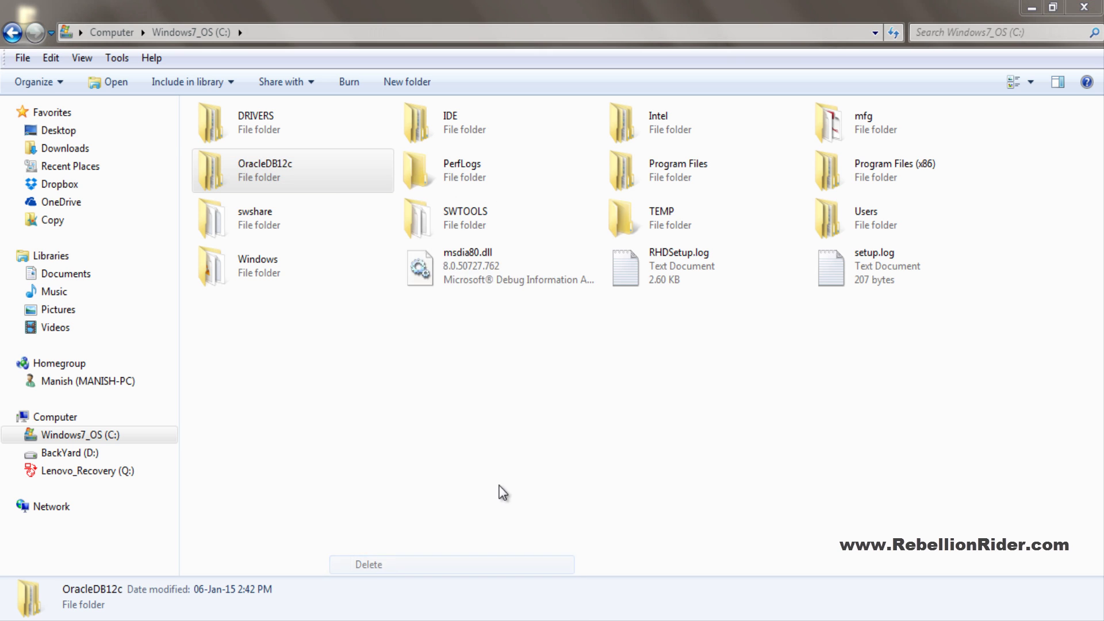
{"action": "left_click", "coordinate": [596, 388]}
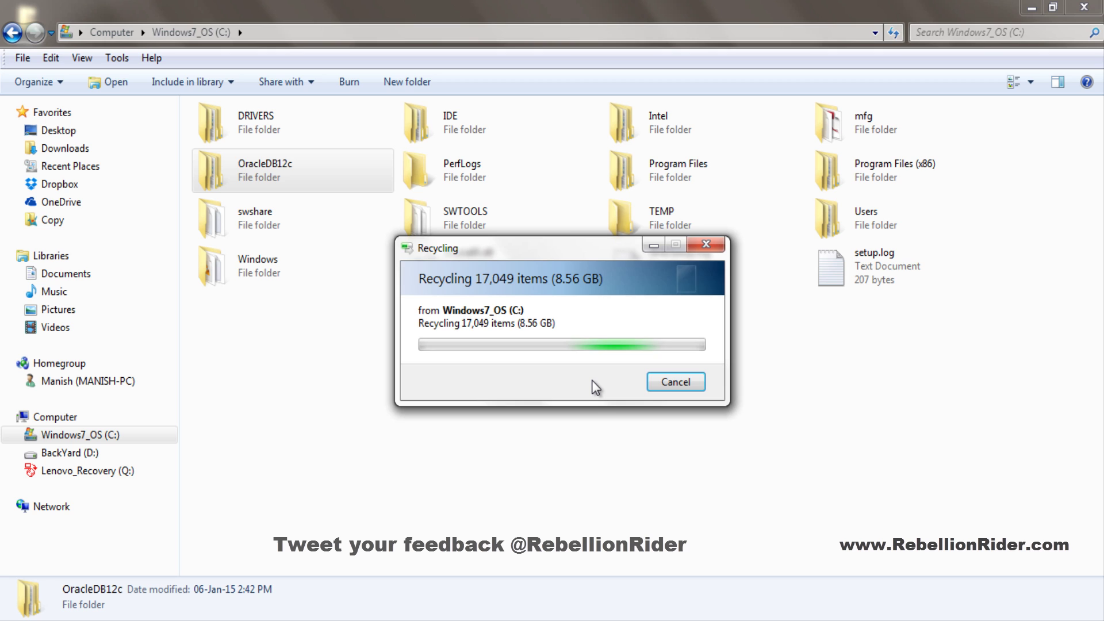
{"action": "left_click", "coordinate": [548, 381]}
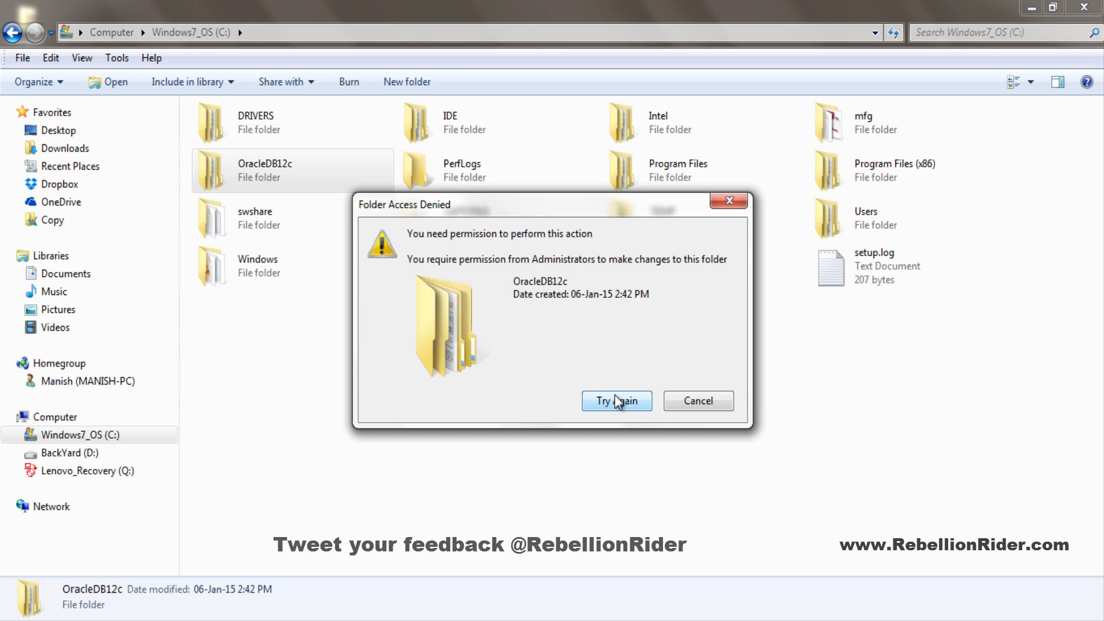
{"action": "left_click", "coordinate": [673, 404]}
Delete the OracleDB12c folder from C:, repeating the delete until it is gone
{"action": "right_click", "coordinate": [290, 170]}
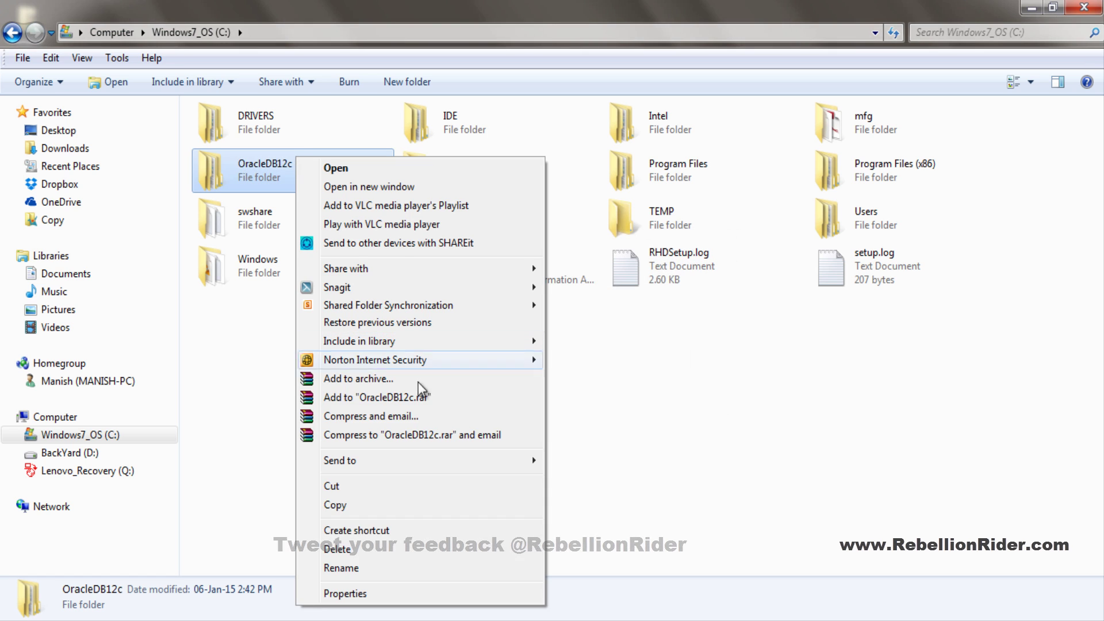
{"action": "left_click", "coordinate": [388, 548]}
{"action": "left_click", "coordinate": [620, 393]}
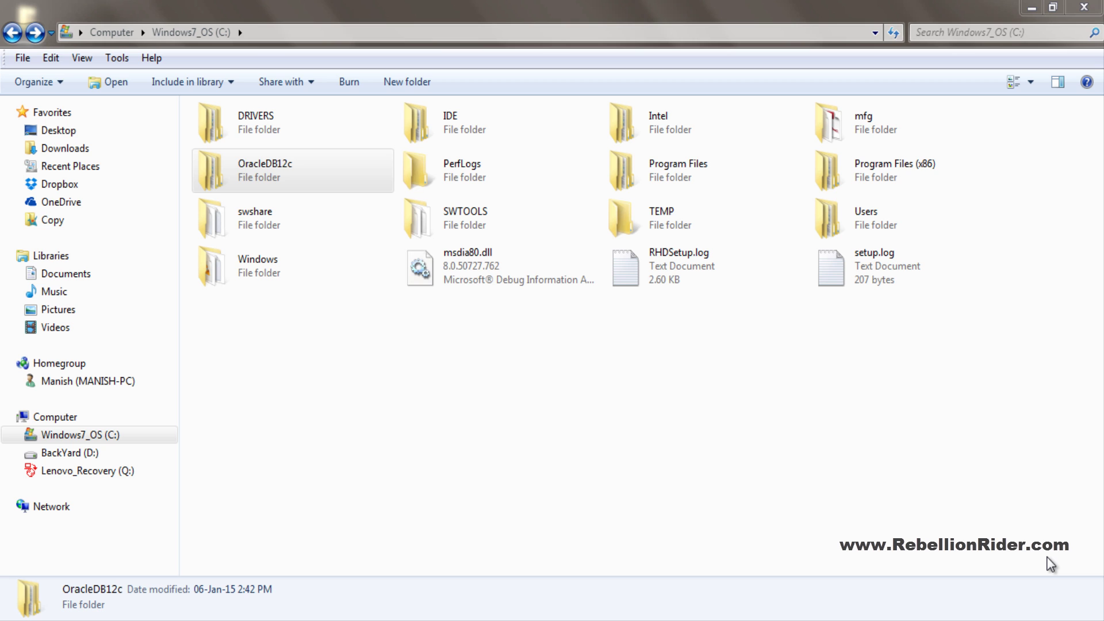
{"action": "right_click", "coordinate": [328, 158]}
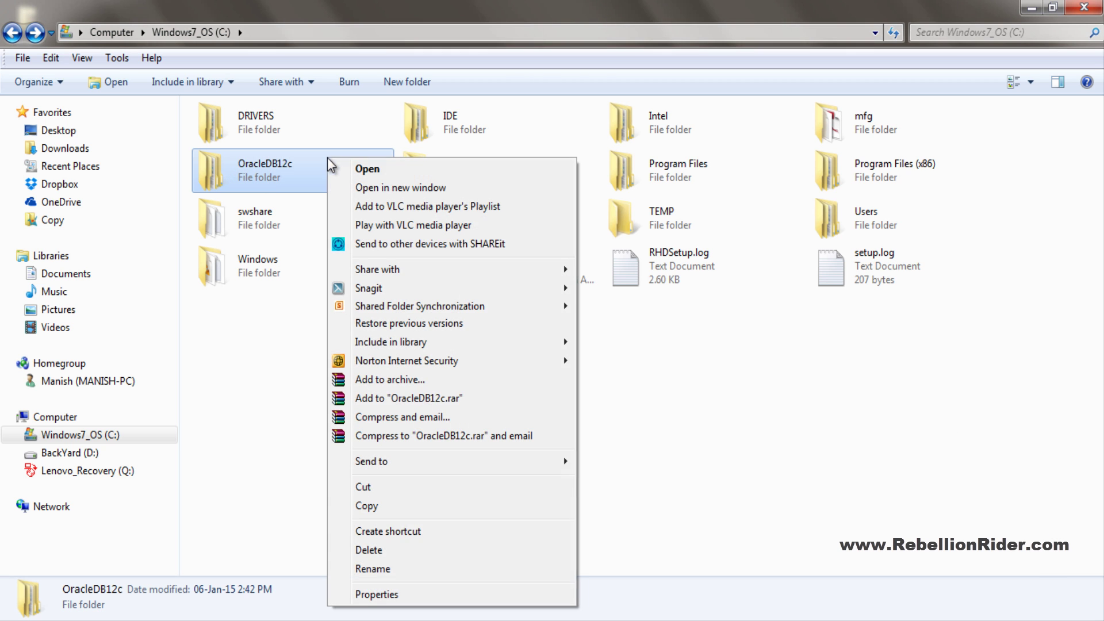
{"action": "left_click", "coordinate": [362, 551]}
{"action": "left_click", "coordinate": [627, 387]}
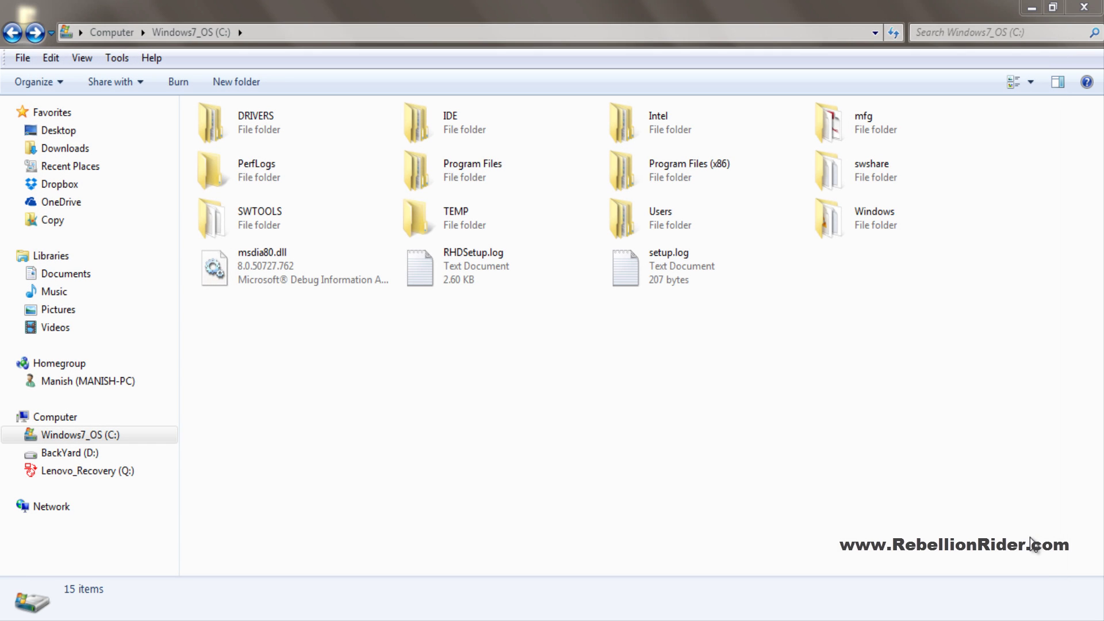
Delete the Oracle folder inside C:\Program Files
{"action": "double_click", "coordinate": [484, 166]}
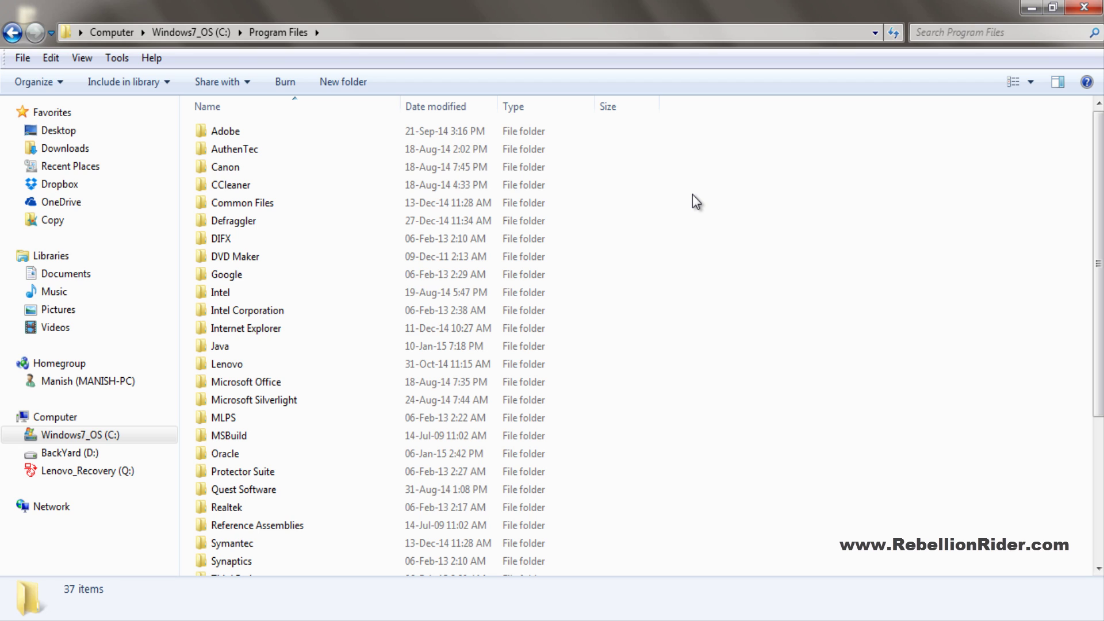
{"action": "left_click", "coordinate": [256, 458]}
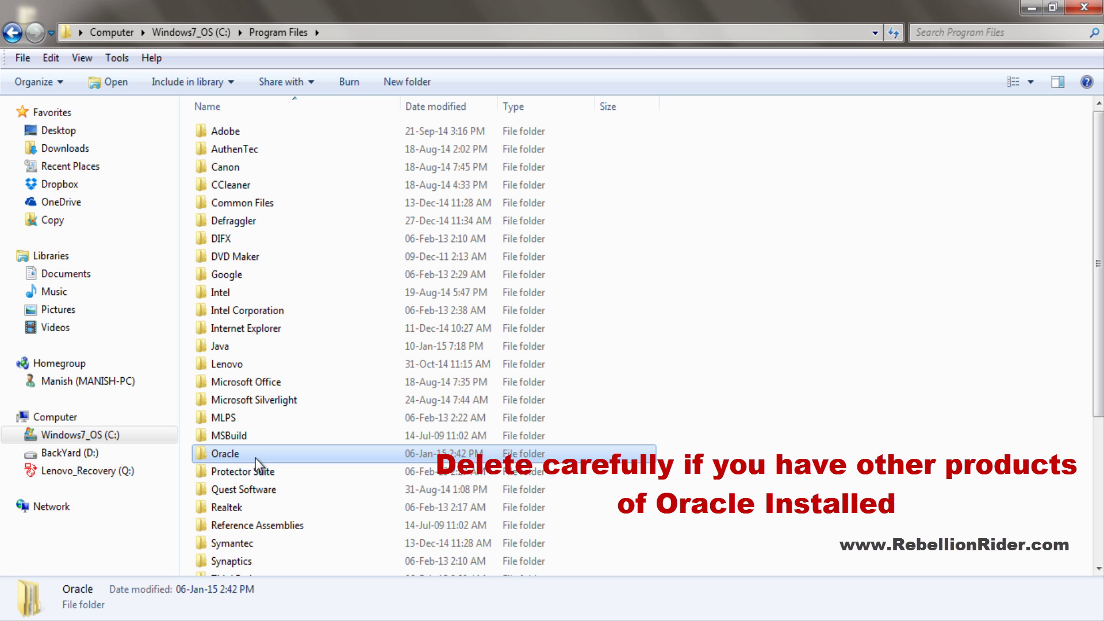
{"action": "right_click", "coordinate": [256, 458]}
{"action": "left_click", "coordinate": [286, 406]}
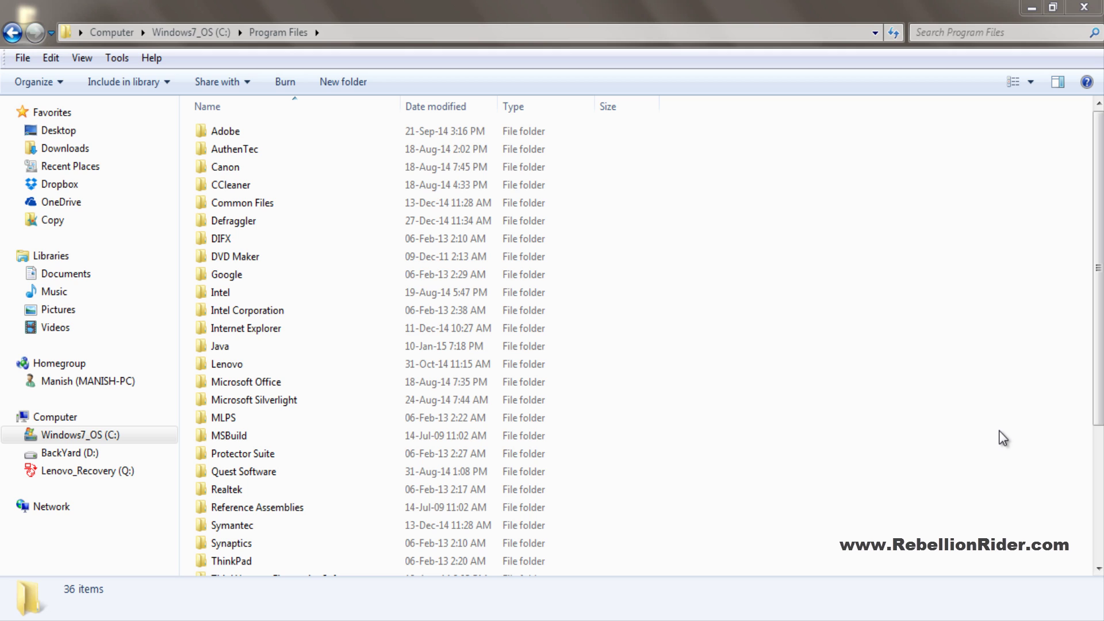
Select the folder location shown in the Oracle - OraDB12Home1 program group's Properties
{"action": "left_click", "coordinate": [12, 619]}
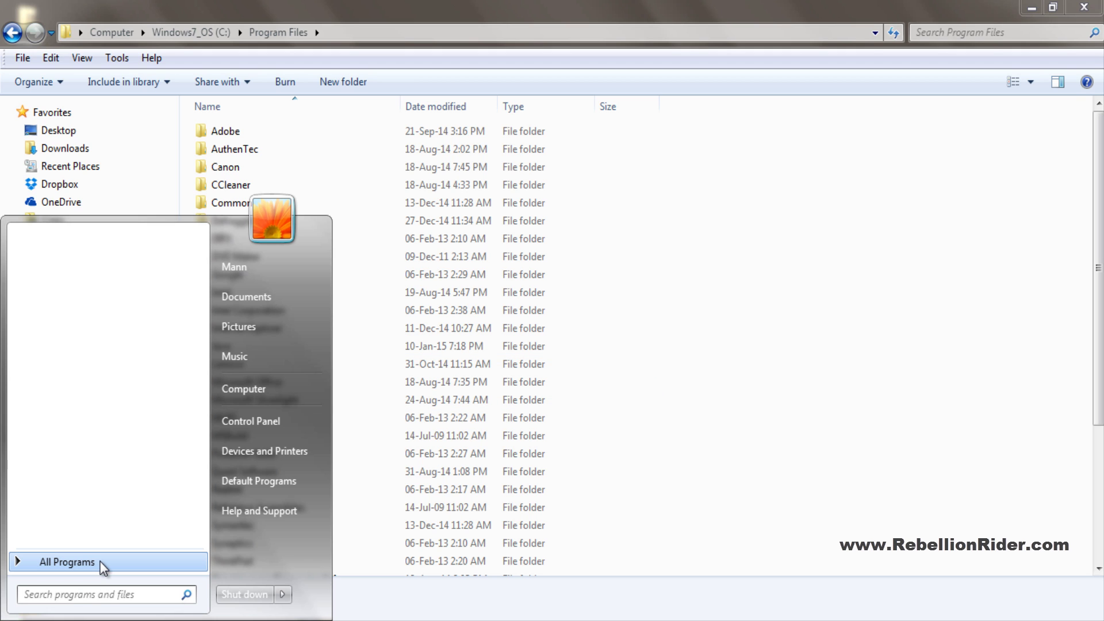
{"action": "left_click", "coordinate": [101, 563]}
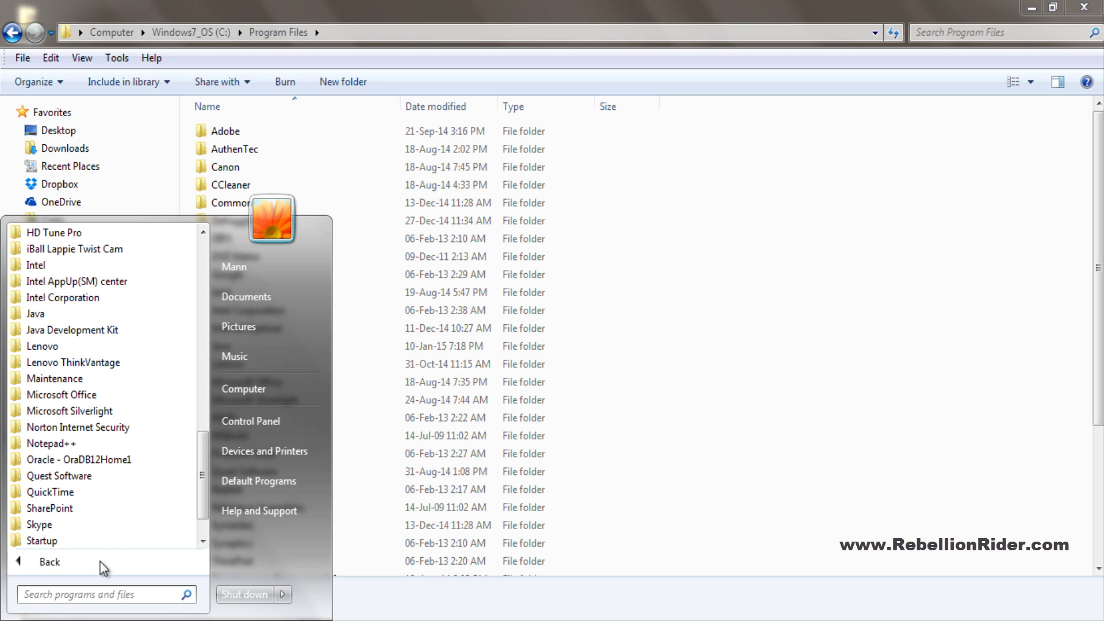
{"action": "right_click", "coordinate": [76, 465]}
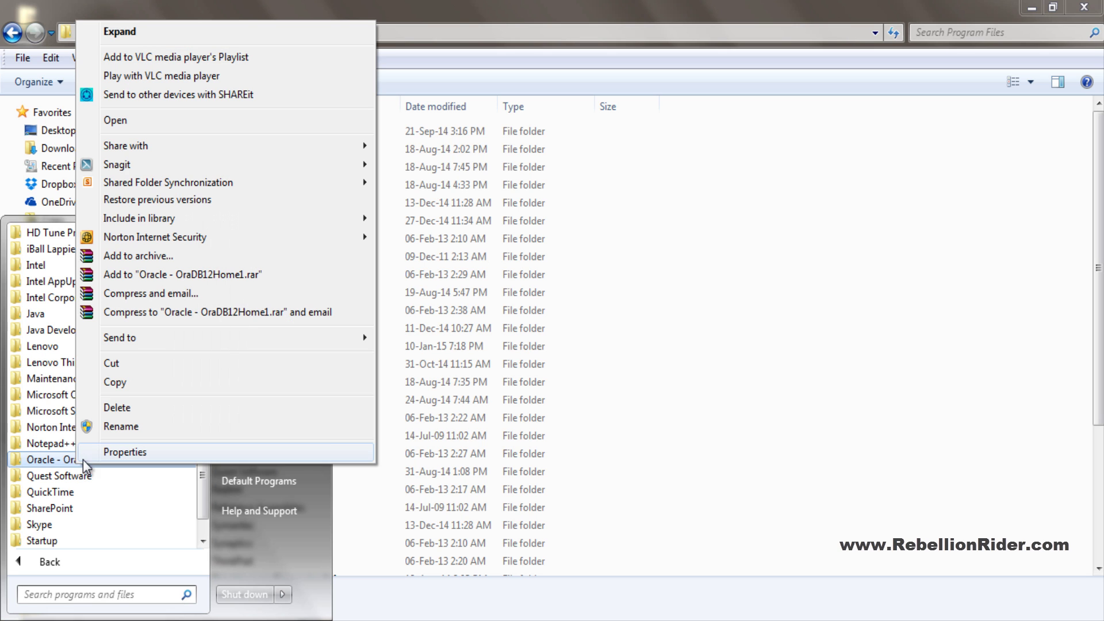
{"action": "left_click", "coordinate": [115, 453]}
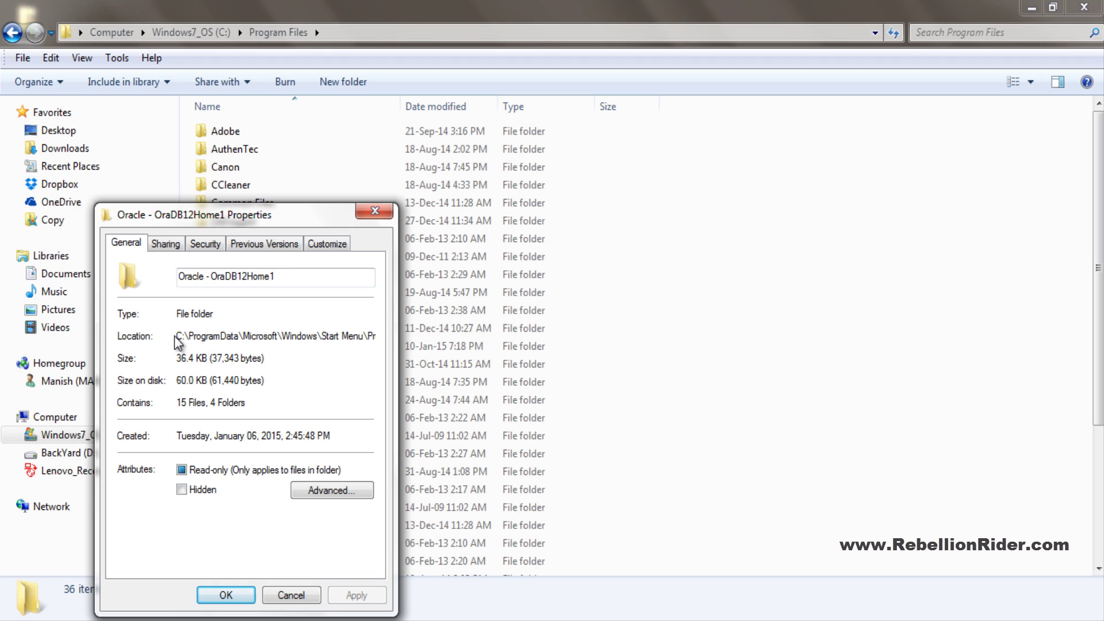
{"action": "left_click_drag", "start_coordinate": [176, 337], "coordinate": [329, 341]}
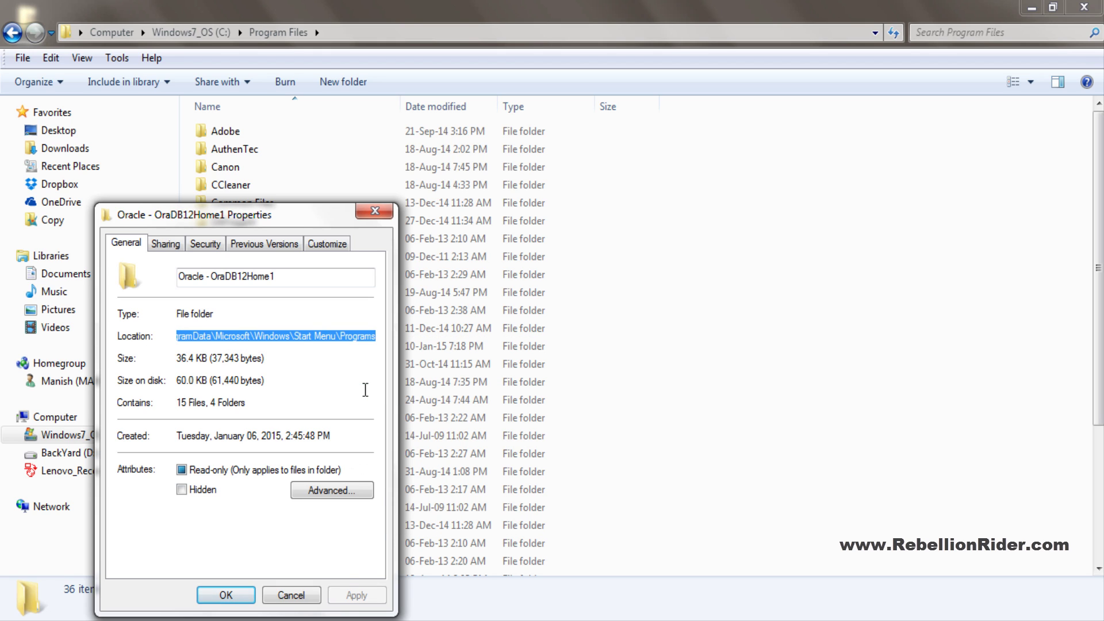
Open that copied Start Menu Programs location in Explorer via the Run box
{"action": "key", "text": "super+r"}
{"action": "right_click", "coordinate": [202, 533]}
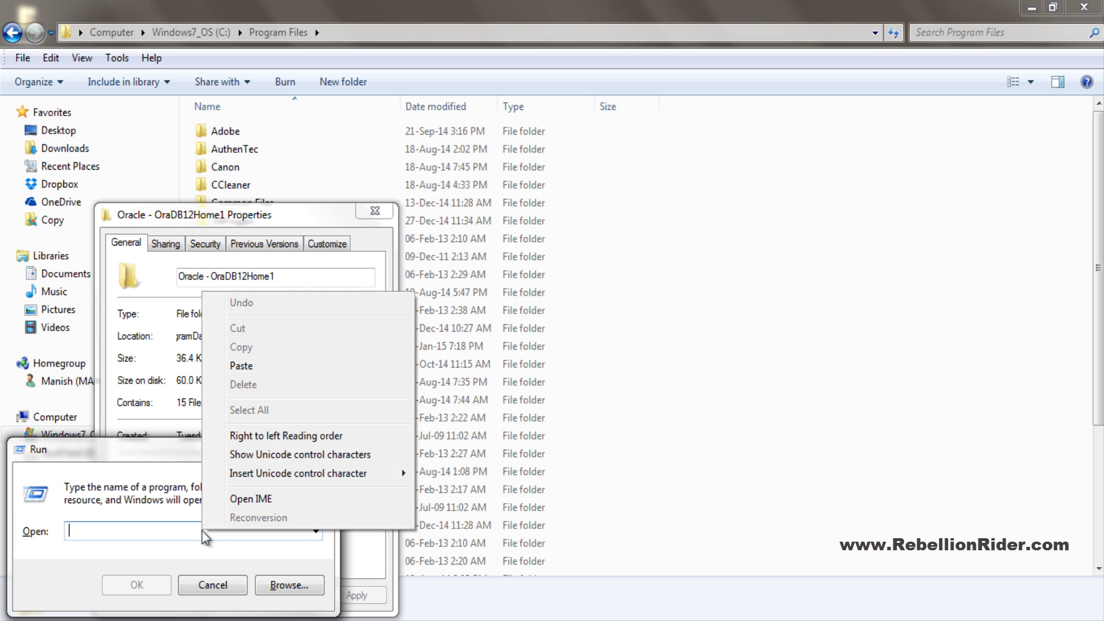
{"action": "left_click", "coordinate": [251, 365]}
{"action": "key", "text": "Return"}
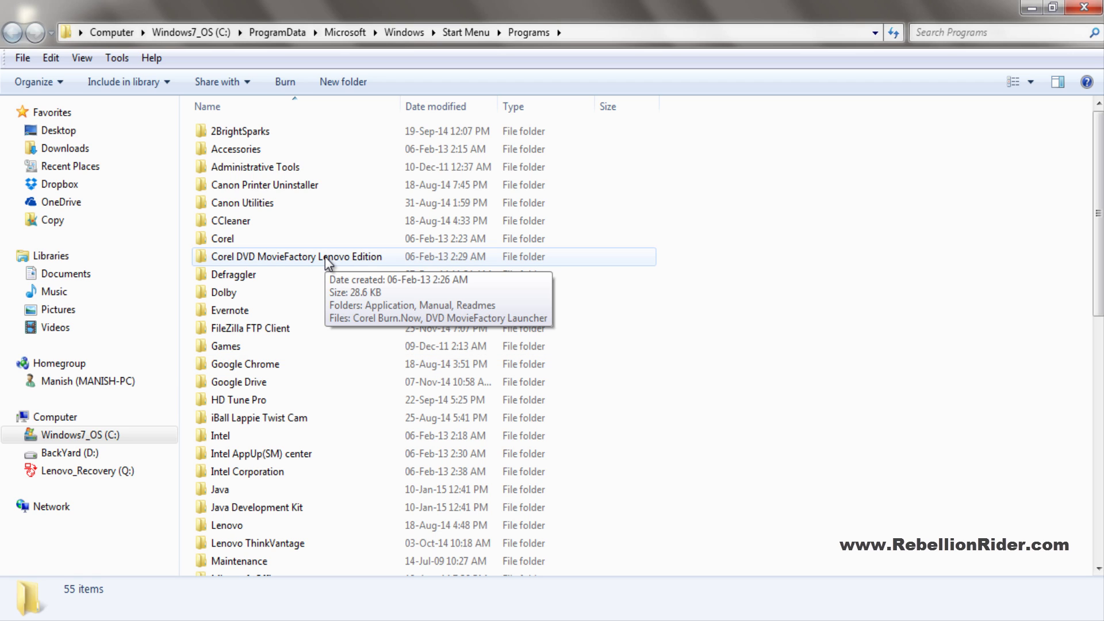
Delete the Oracle - OraDB12Home1 folder from Start Menu Programs, confirming the prompt
{"action": "key", "text": "o"}
{"action": "left_click", "coordinate": [295, 124]}
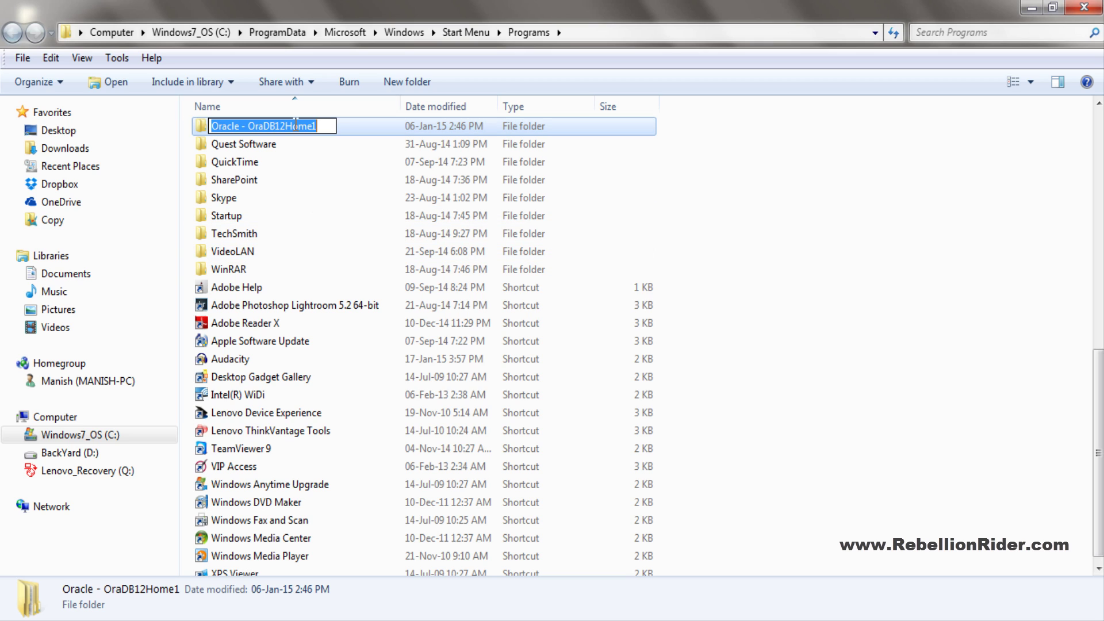
{"action": "right_click", "coordinate": [340, 125]}
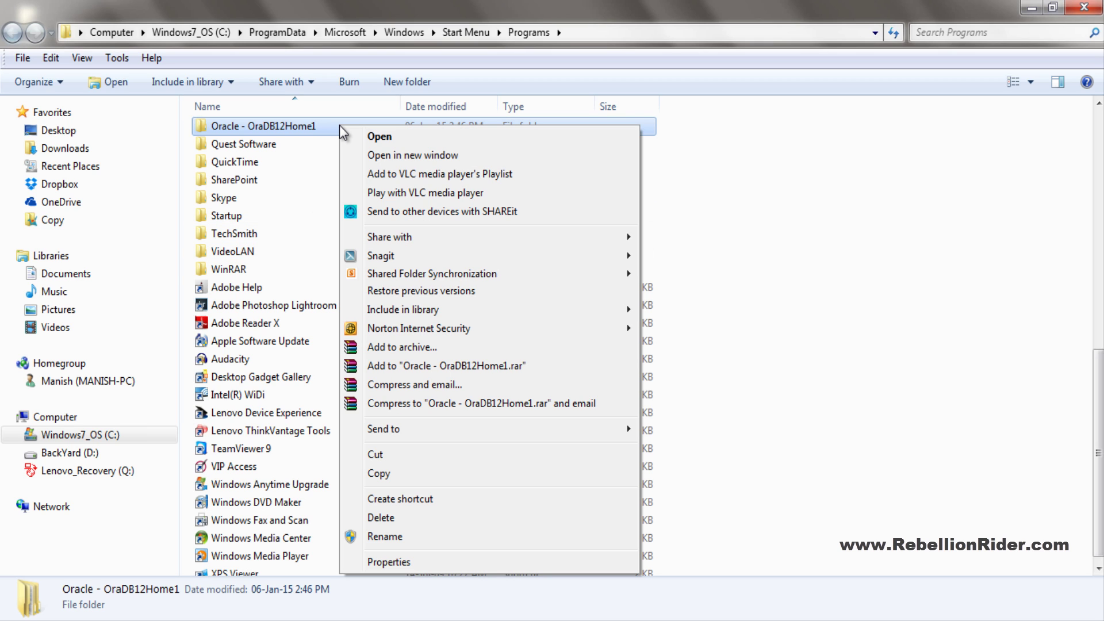
{"action": "left_click", "coordinate": [379, 518]}
{"action": "left_click", "coordinate": [640, 391]}
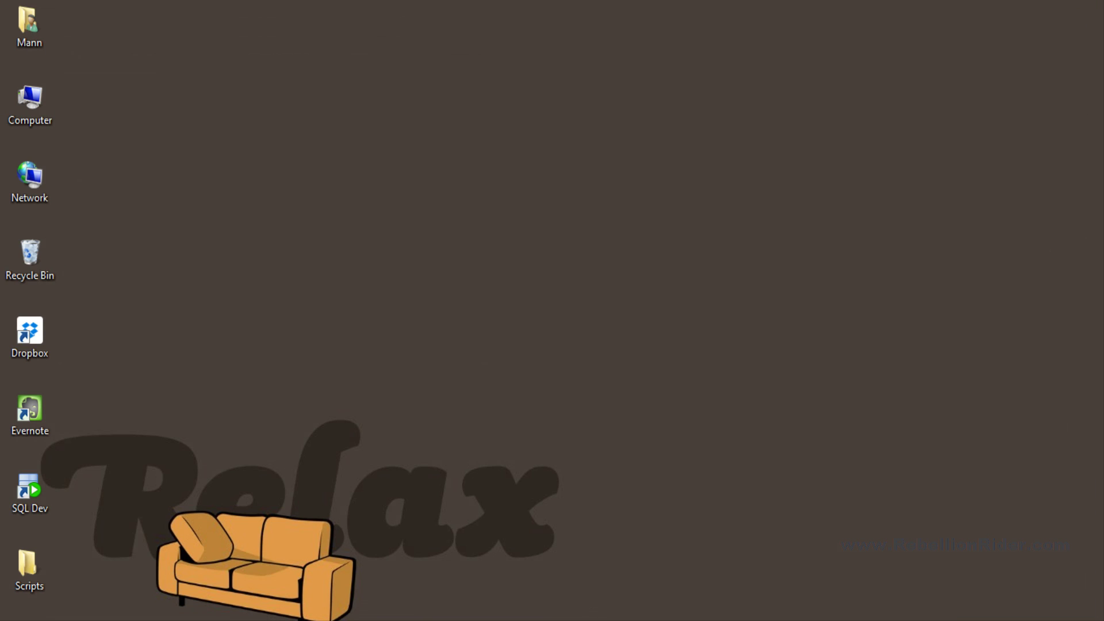
Permanently delete everything in the %temp% folder
{"action": "key", "text": "super+r"}
{"action": "type", "text": "%"}
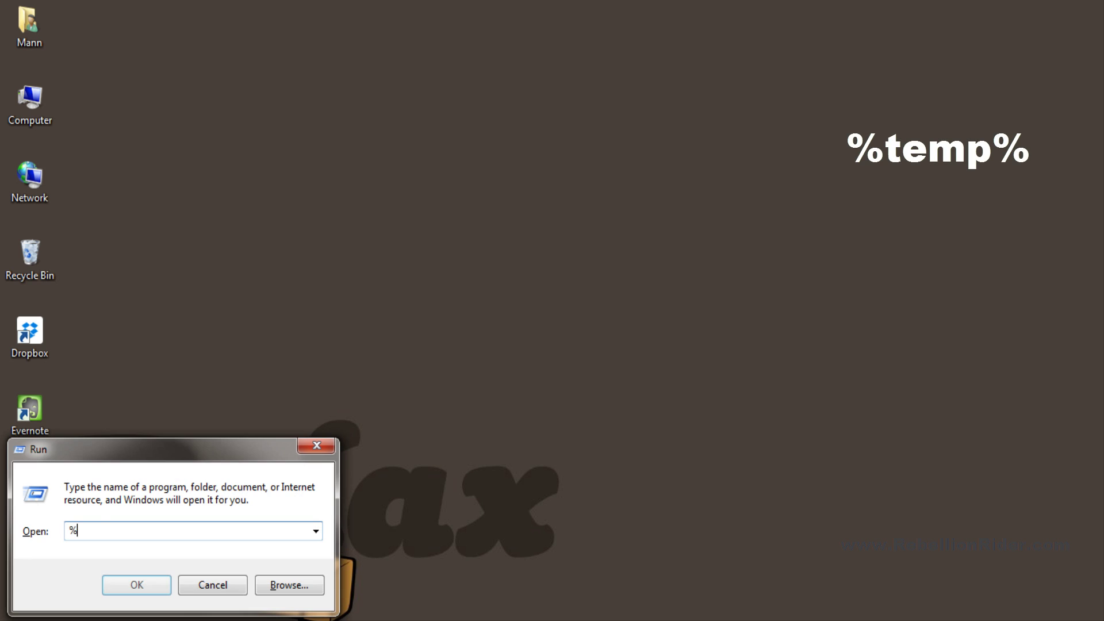
{"action": "type", "text": "temp%"}
{"action": "key", "text": "Return"}
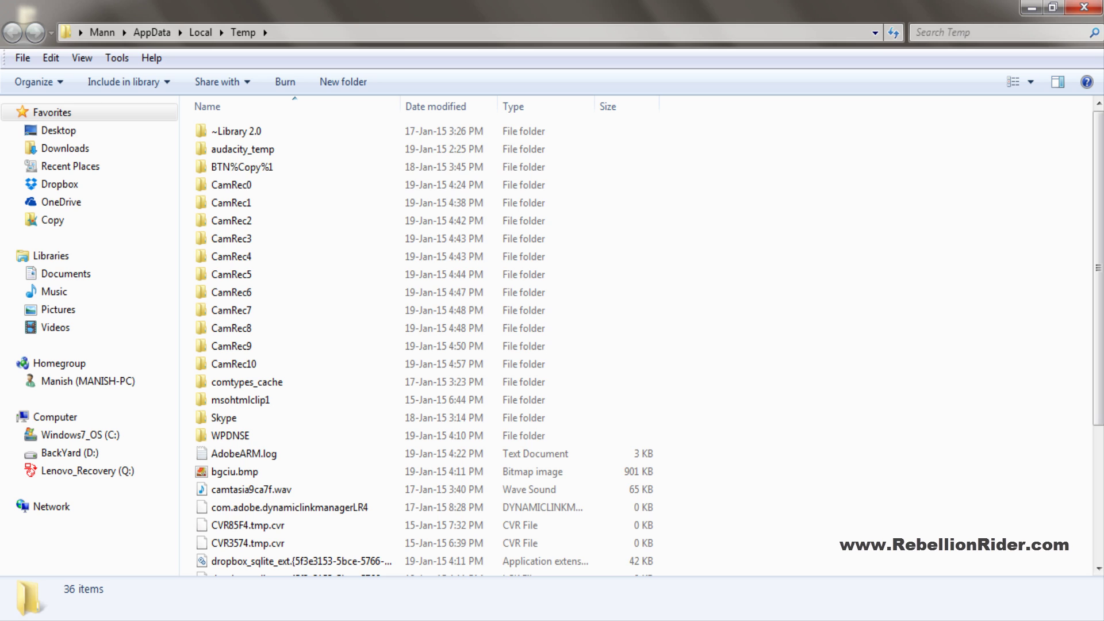
{"action": "key", "text": "ctrl+a"}
{"action": "key", "text": "shift+Delete"}
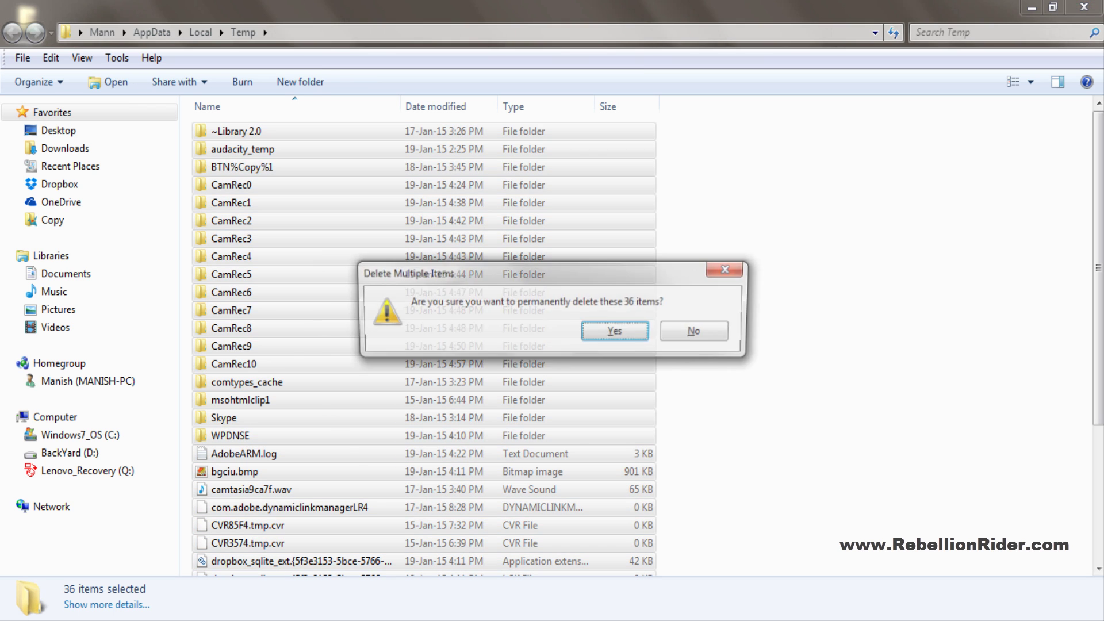
{"action": "key", "text": "Return"}
Close the Temp window and empty the Recycle Bin
{"action": "key", "text": "alt+F4"}
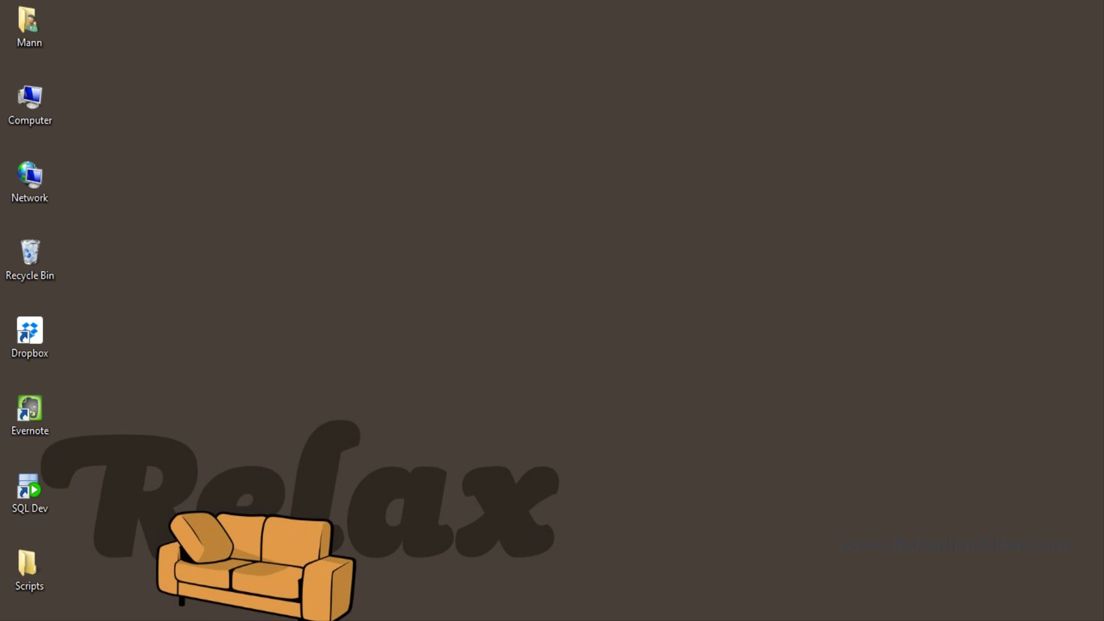
{"action": "left_click", "coordinate": [89, 296]}
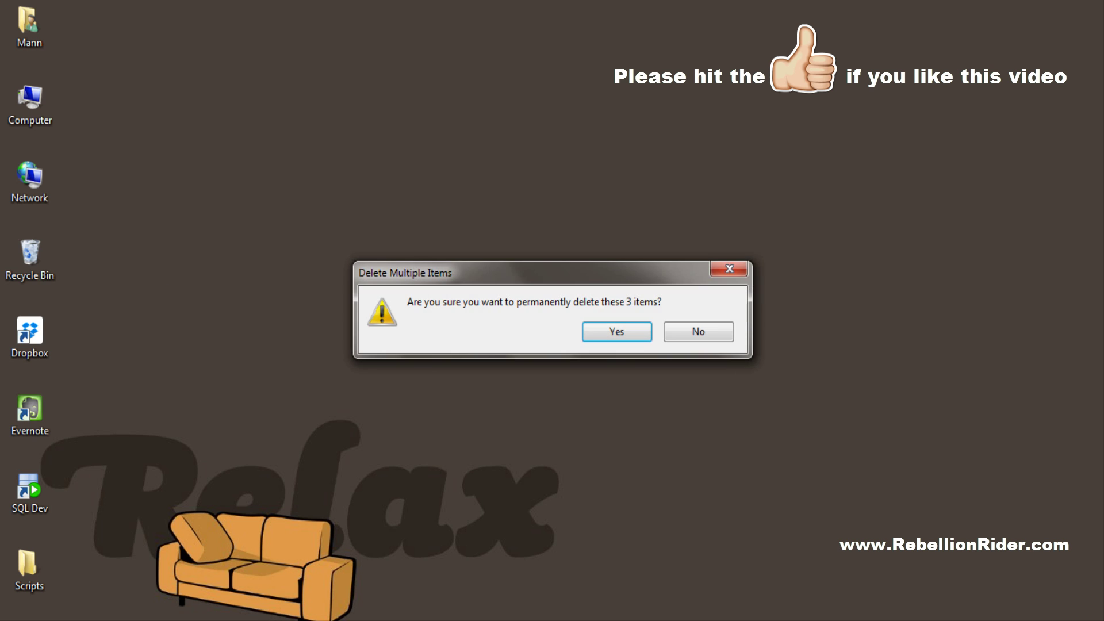
{"action": "left_click", "coordinate": [616, 332]}
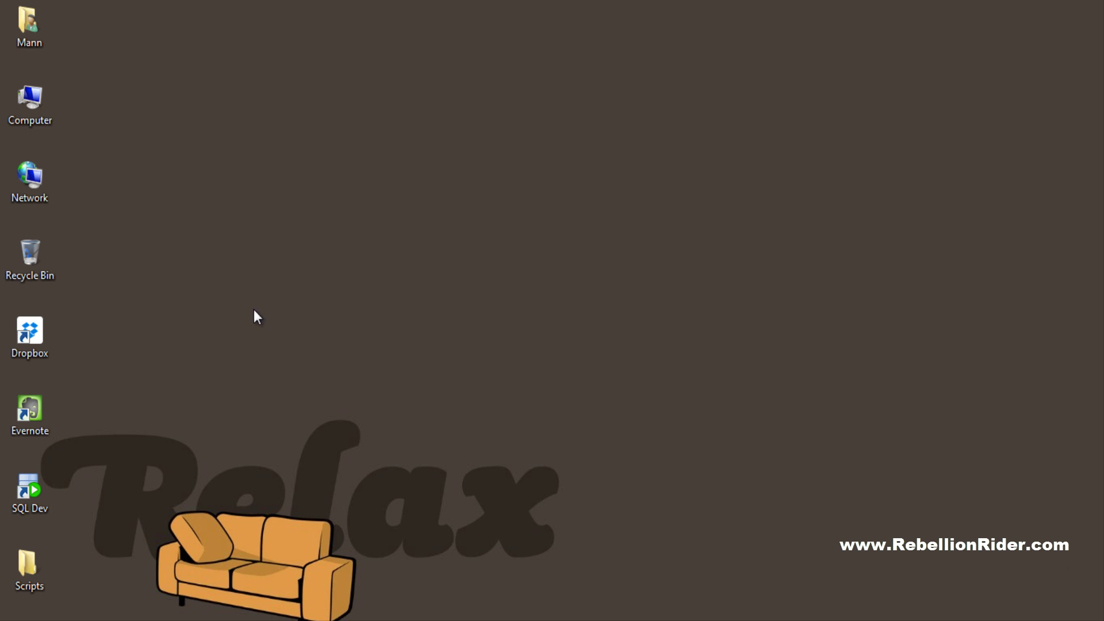
Delete the RebellionRider account under Local Users and Groups > Users, then close Computer Management
{"action": "right_click", "coordinate": [36, 116]}
{"action": "left_click", "coordinate": [70, 145]}
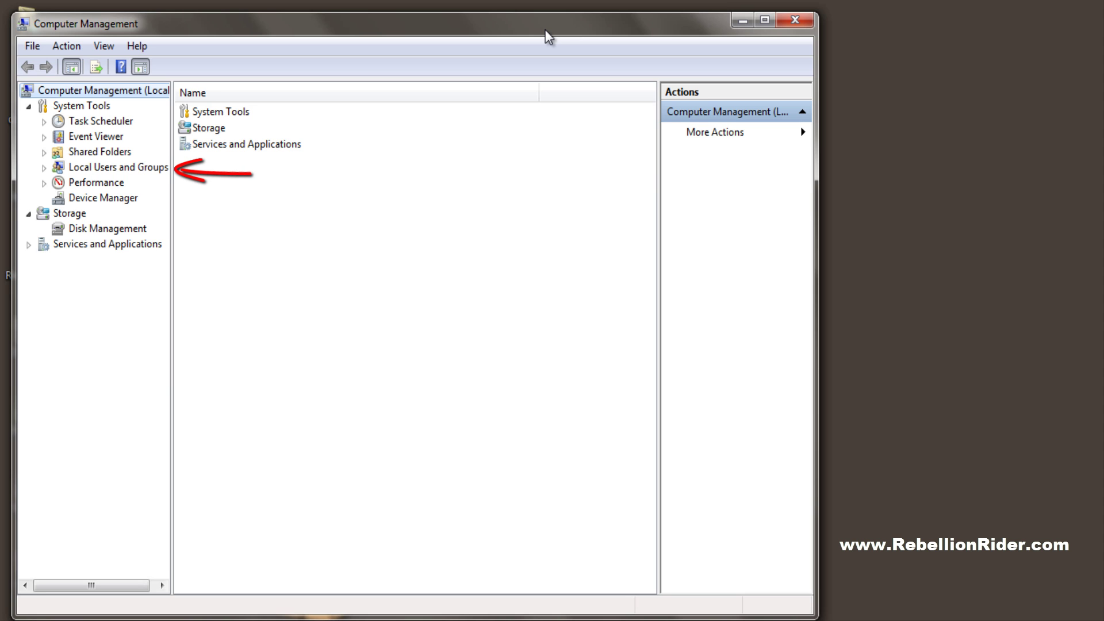
{"action": "left_click", "coordinate": [94, 170]}
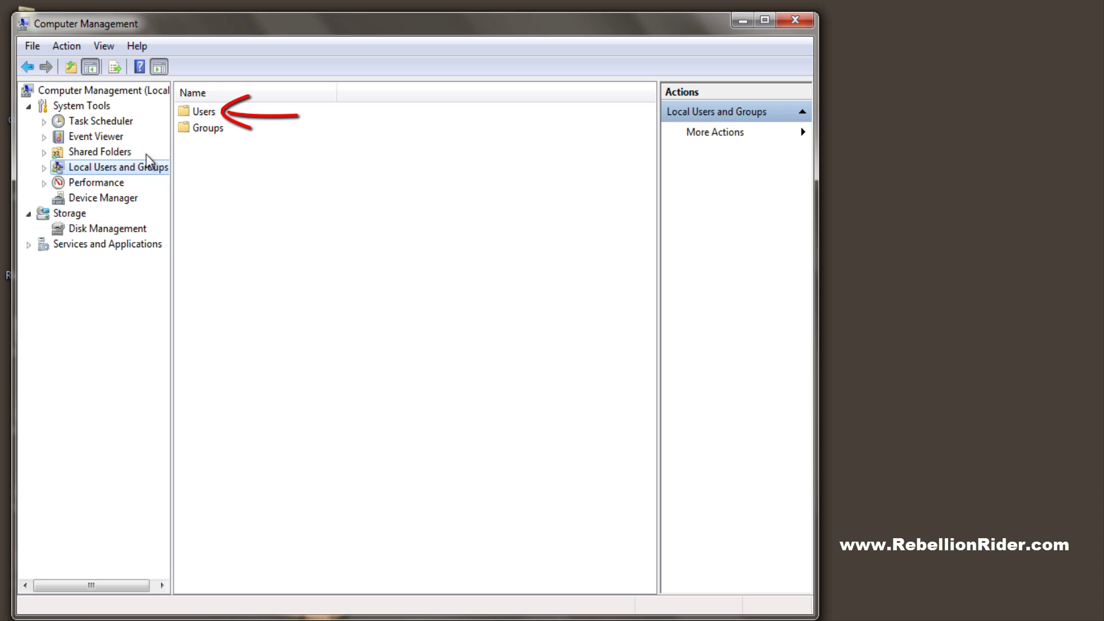
{"action": "double_click", "coordinate": [186, 112]}
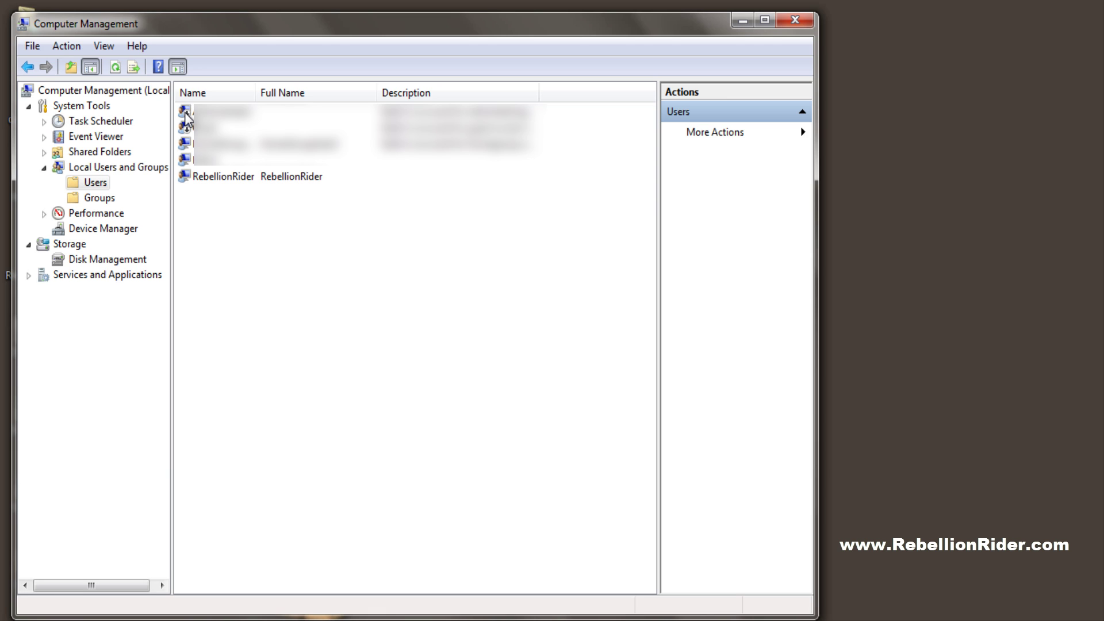
{"action": "left_click", "coordinate": [243, 181]}
{"action": "right_click", "coordinate": [243, 180]}
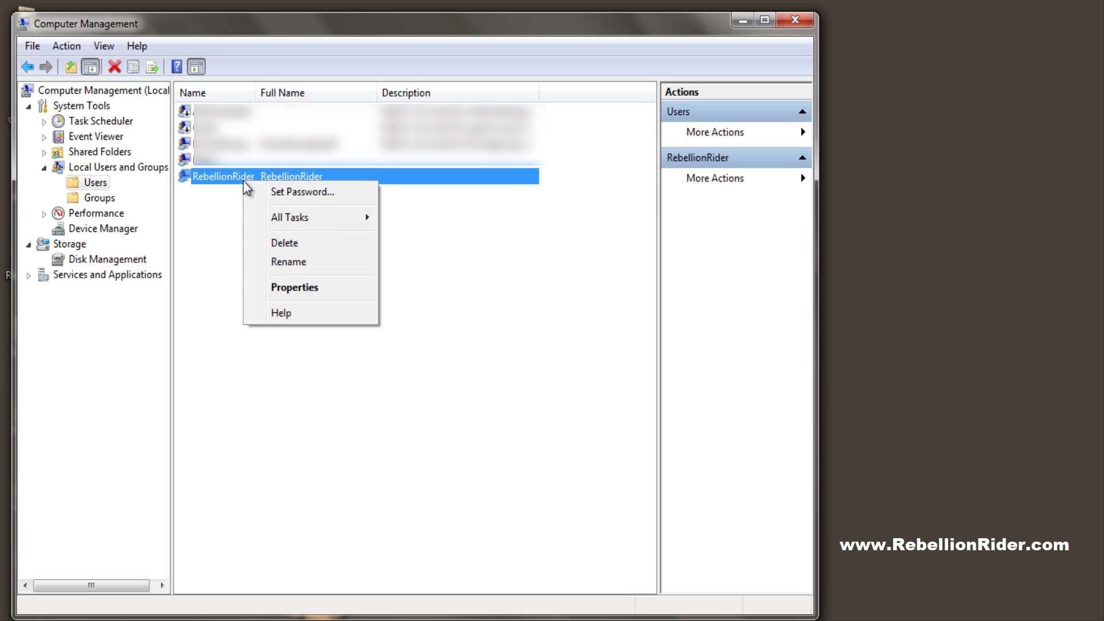
{"action": "left_click", "coordinate": [284, 244]}
{"action": "left_click", "coordinate": [498, 397]}
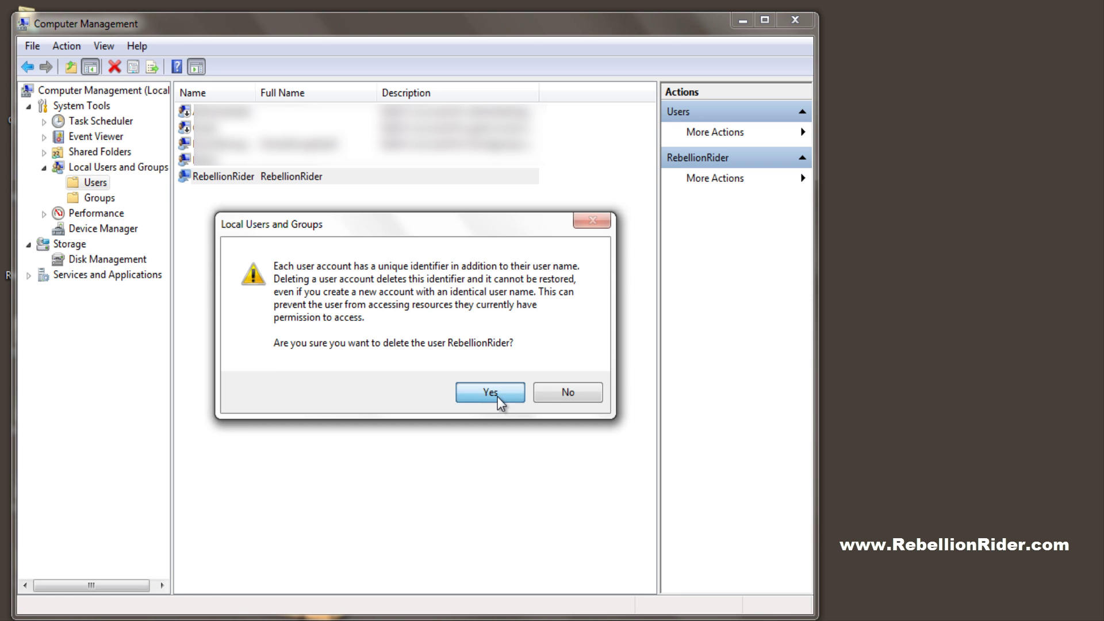
{"action": "left_click", "coordinate": [794, 22]}
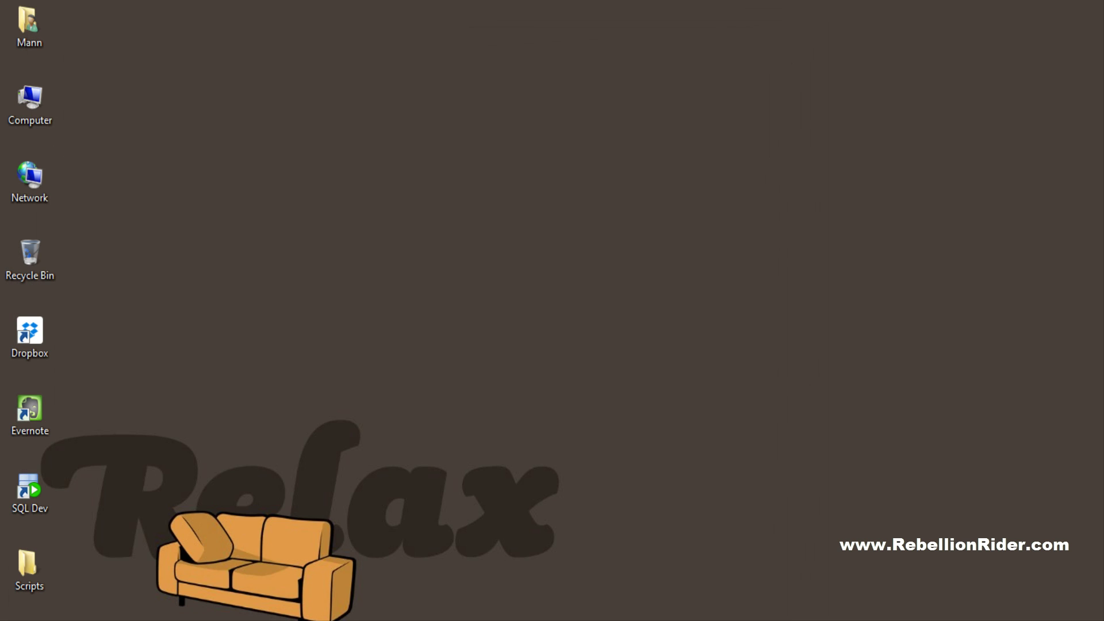